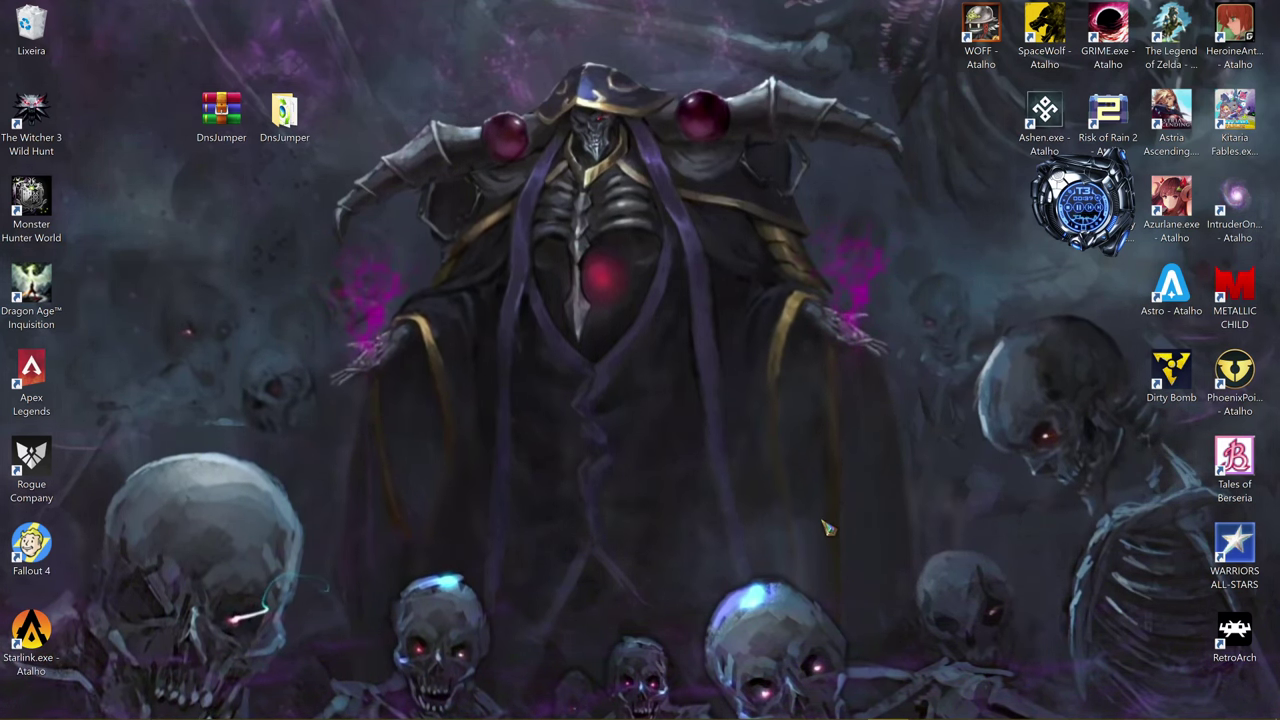
# - Open the Local Group Policy Editor by running gpedit.msc
pyautogui.press('super+r')
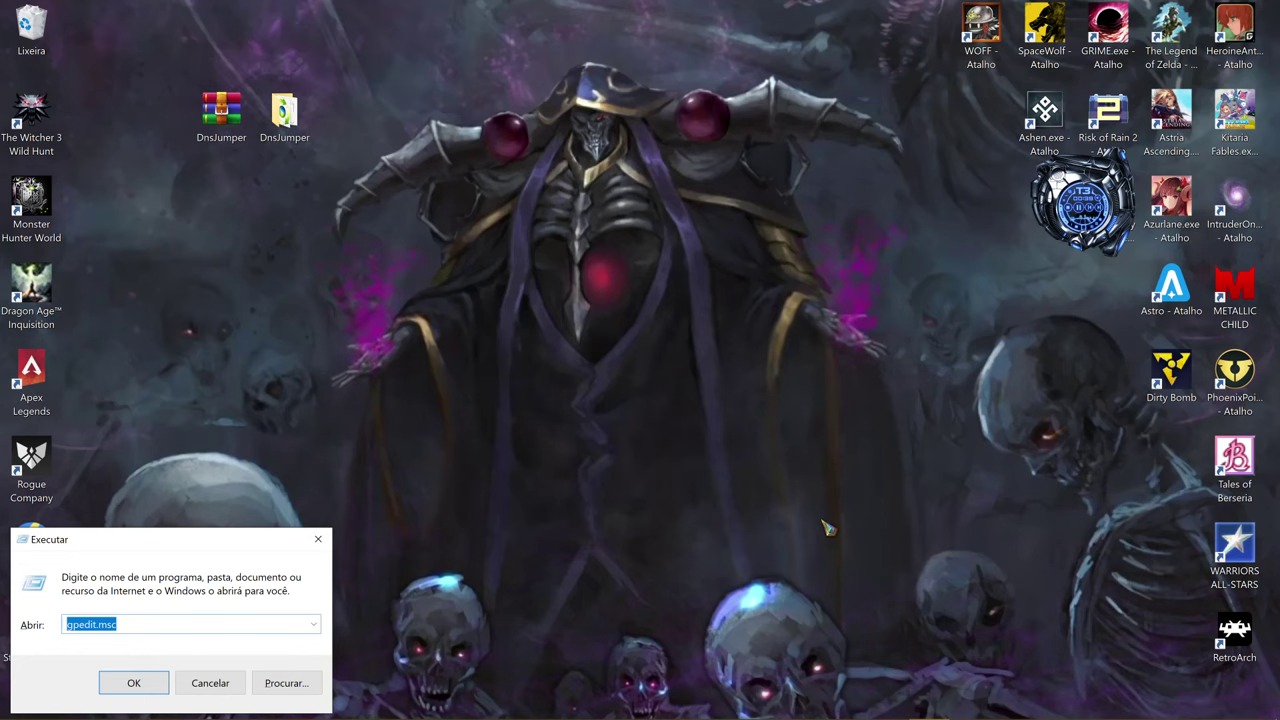
pyautogui.click(190, 621)
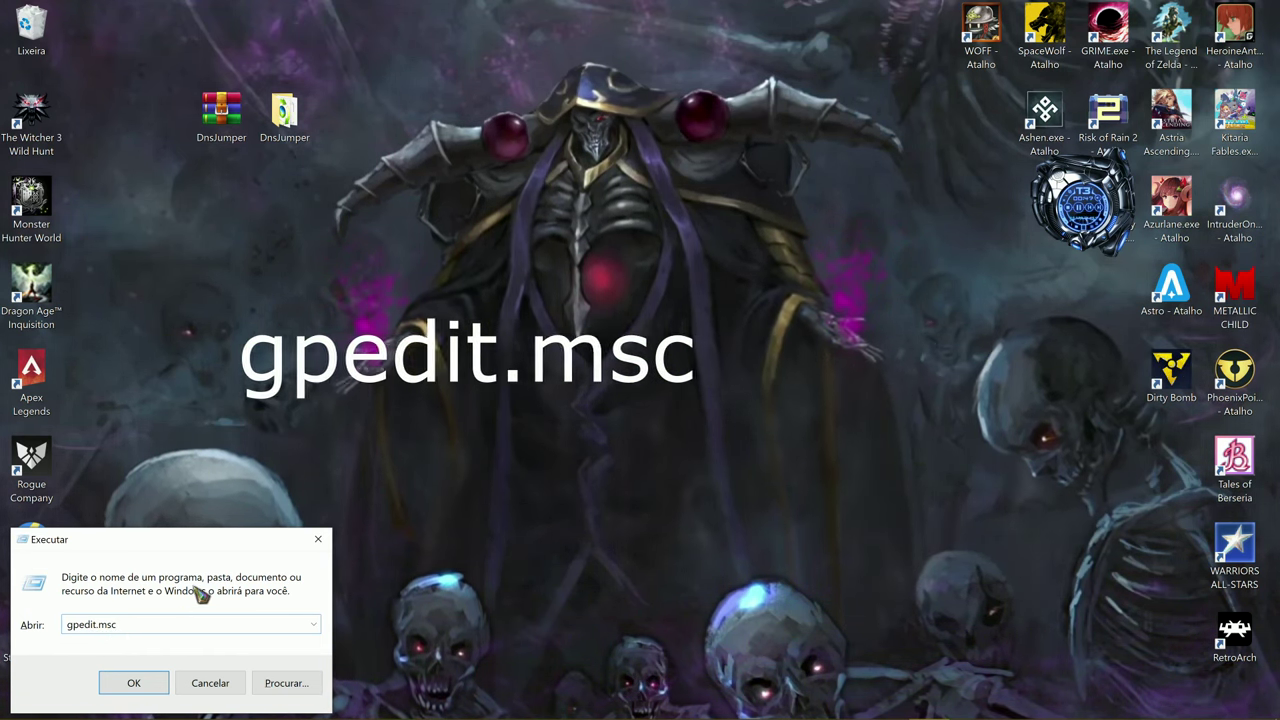
pyautogui.click(132, 684)
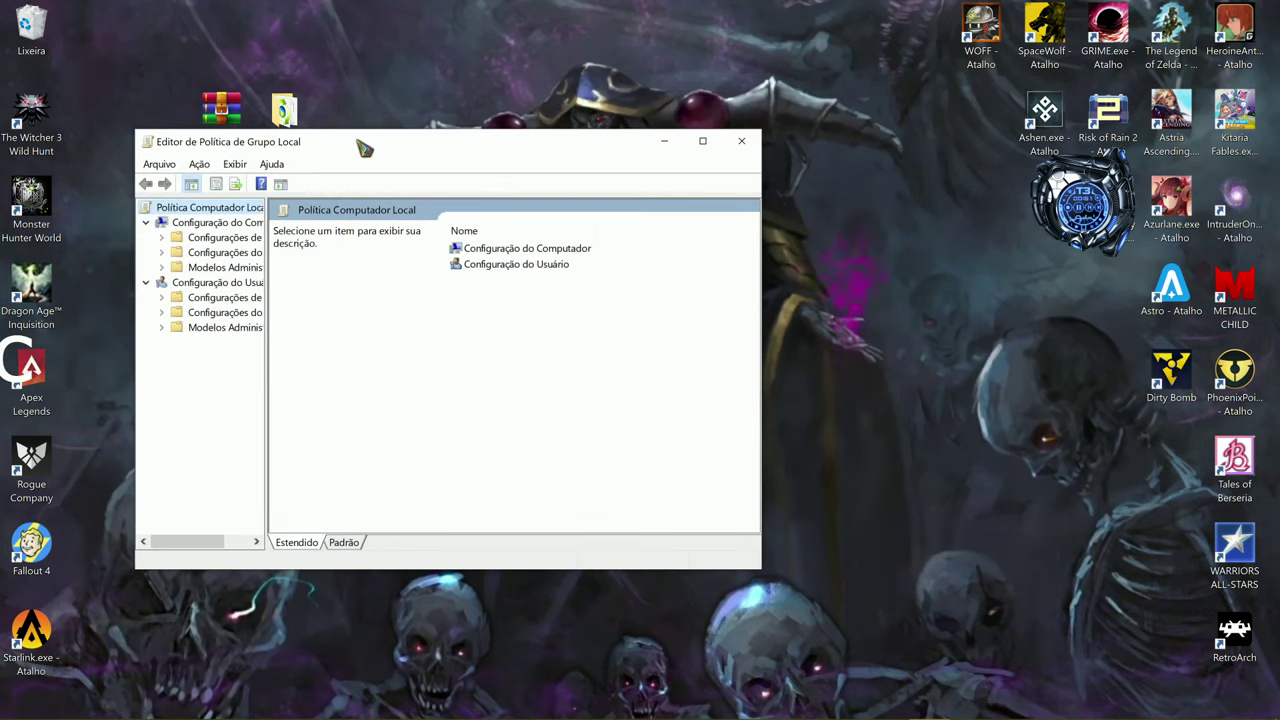
# - Reposition and enlarge the policy editor window, and widen its tree pane so the full folder names fit
pyautogui.moveTo(363, 140); pyautogui.dragTo(400, 87)
pyautogui.moveTo(808, 523); pyautogui.dragTo(1008, 612)
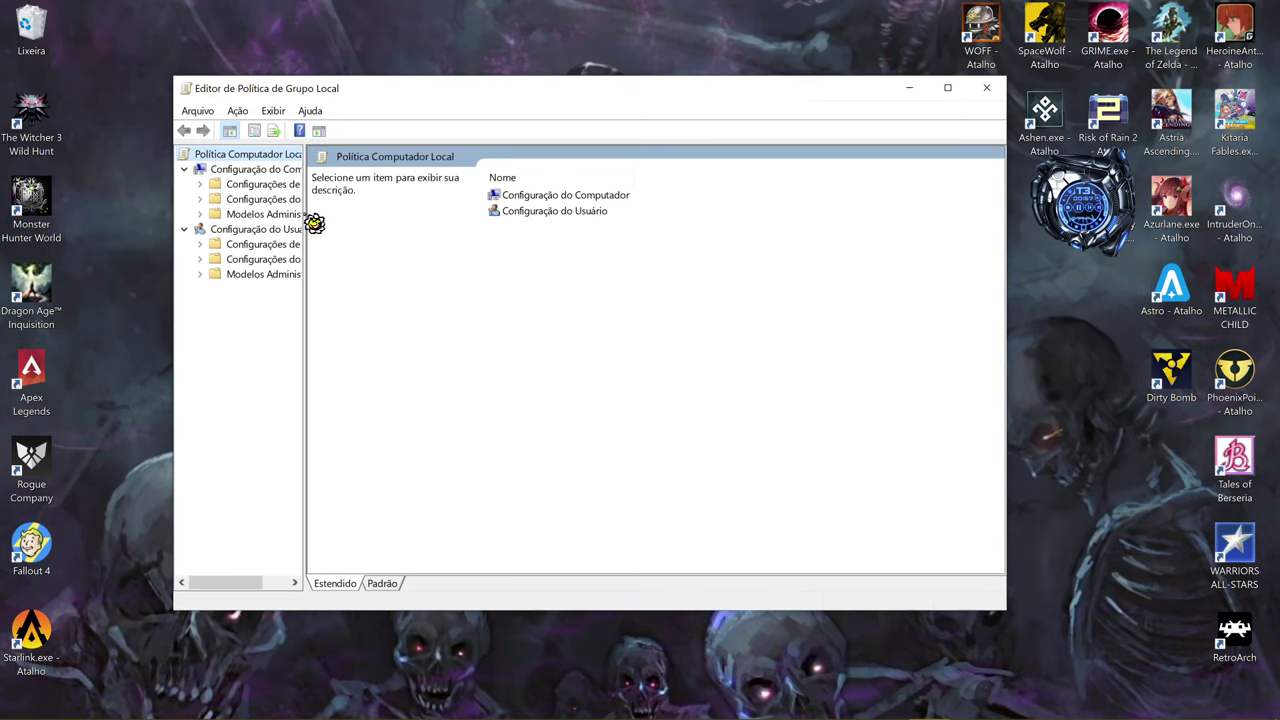
pyautogui.moveTo(306, 226); pyautogui.dragTo(348, 228)
pyautogui.moveTo(440, 228); pyautogui.dragTo(436, 228)
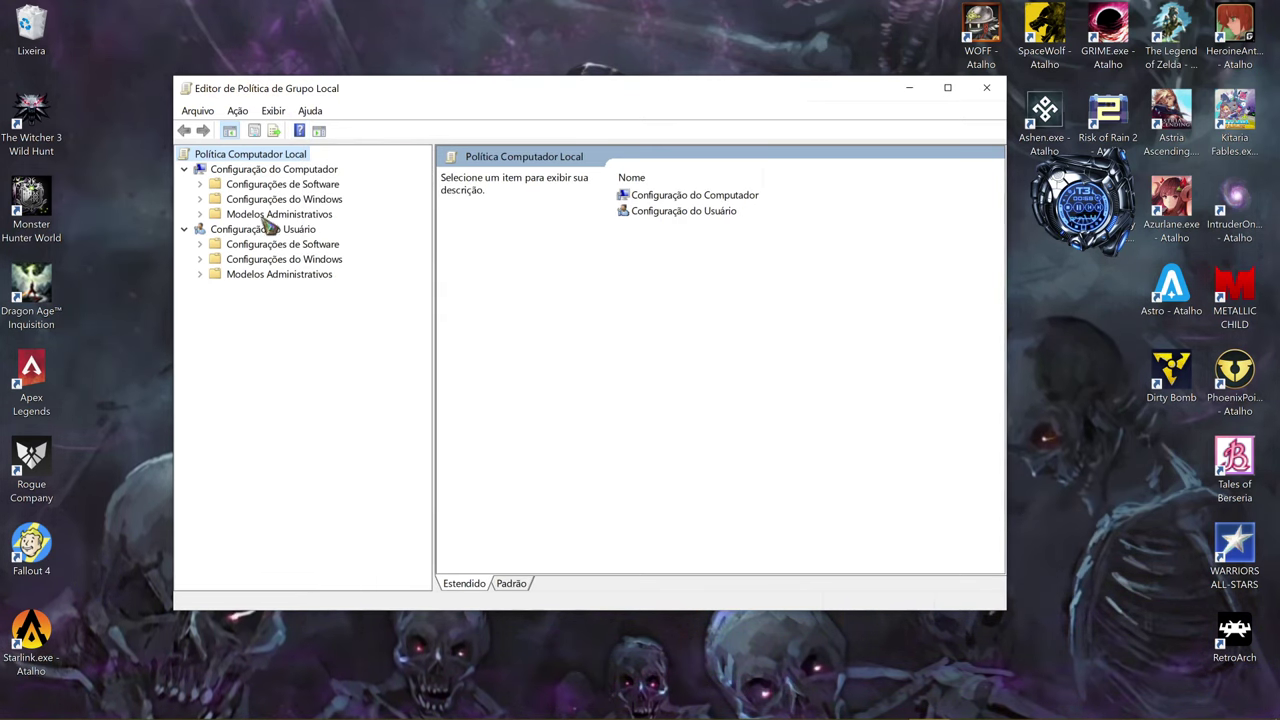
# - Open the policy "Limitar largura de banda reservável" in Modelos Administrativos > Rede > Agendador de pacotes QoS, under Configuração do Computador
pyautogui.click(200, 214)
pyautogui.click(283, 216)
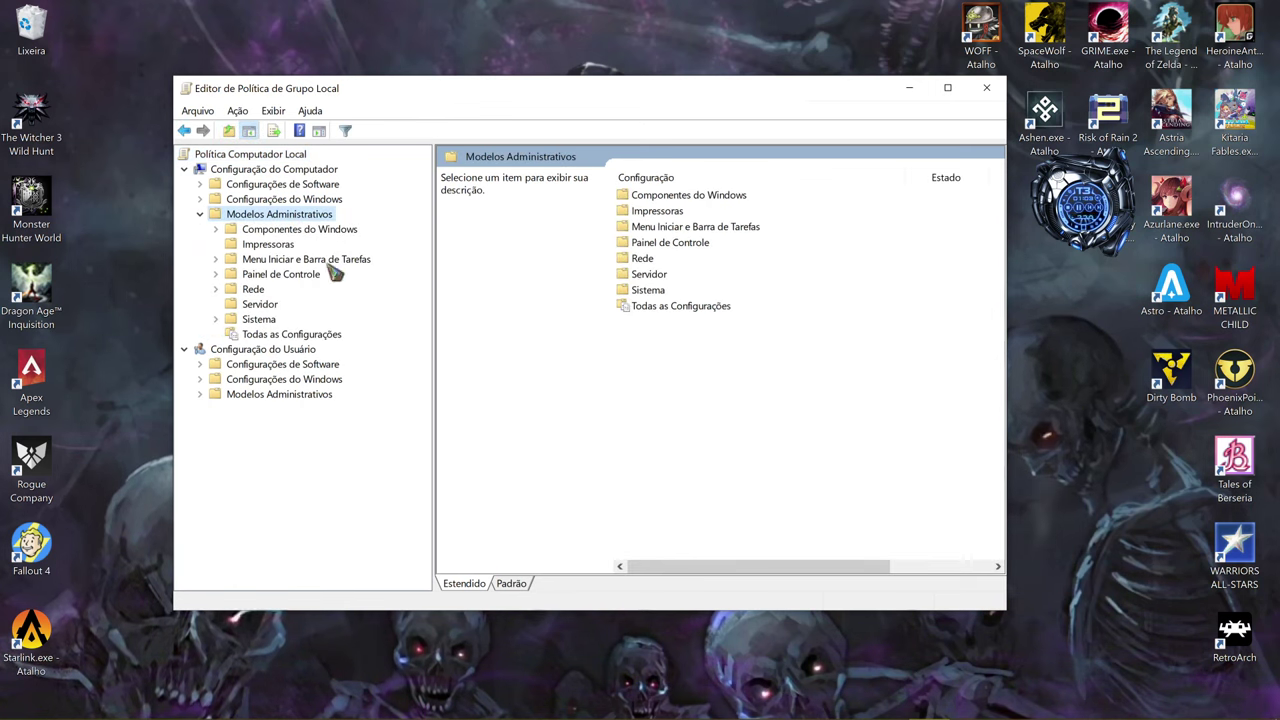
pyautogui.click(218, 289)
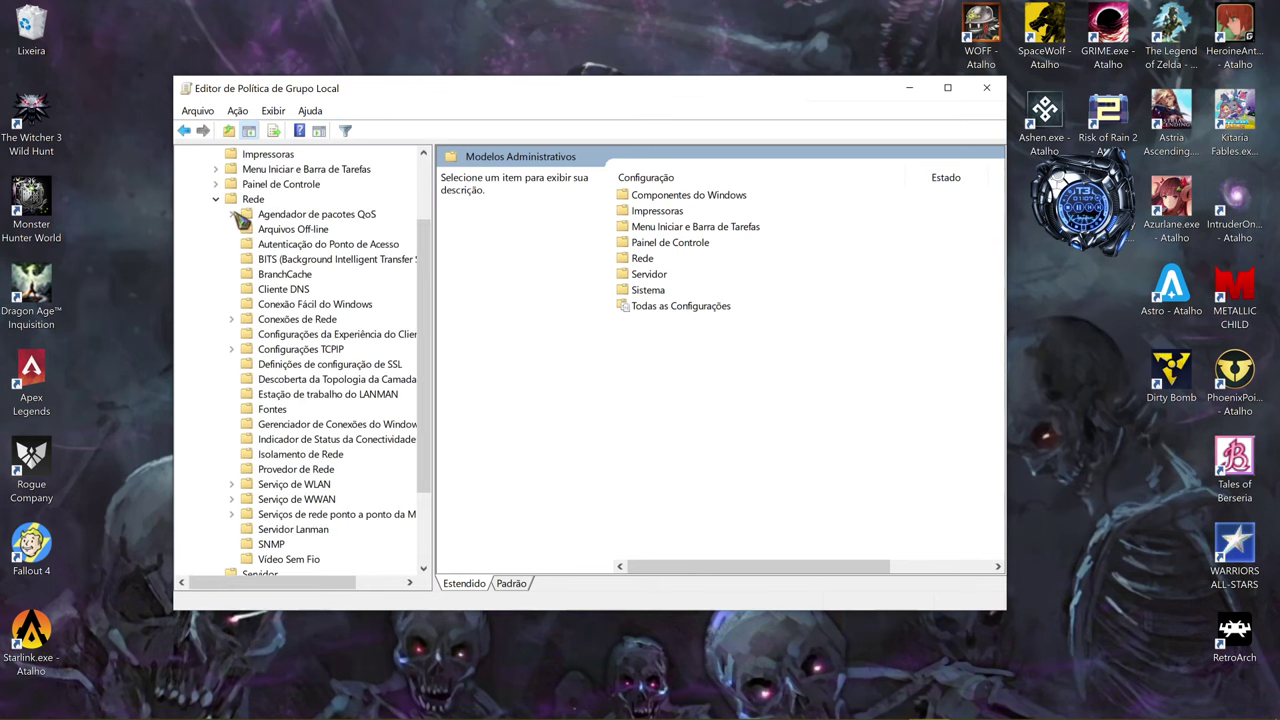
pyautogui.click(306, 216)
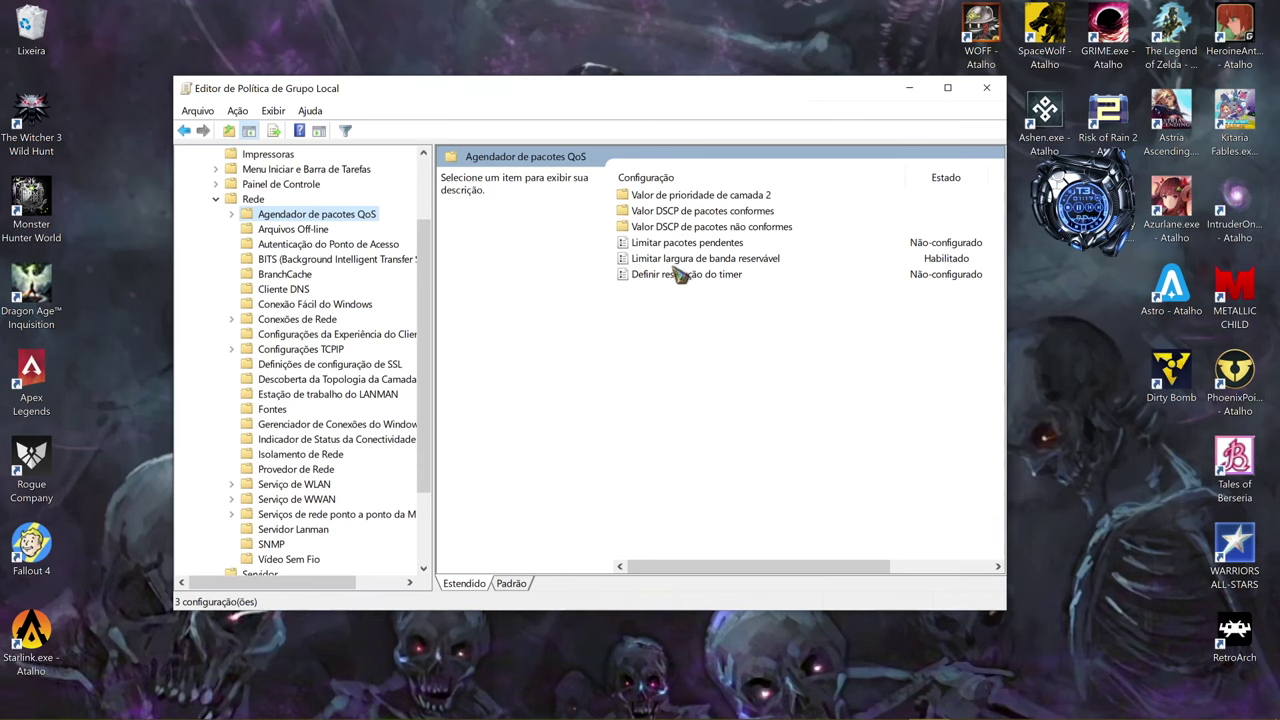
pyautogui.doubleClick(752, 264)
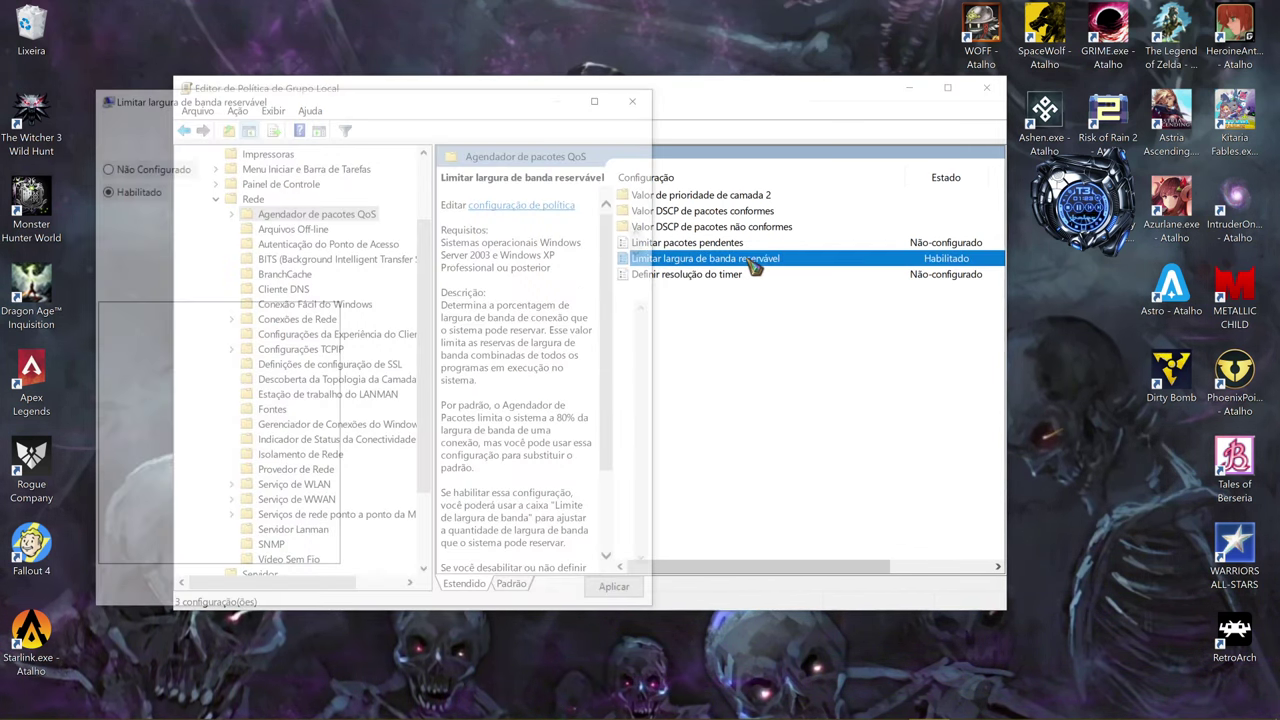
pyautogui.moveTo(305, 105); pyautogui.dragTo(466, 98)
# - Try the policy as Desabilitado and as Habilitado, entering a bandwidth limit of 80% for the enabled state
pyautogui.click(278, 214)
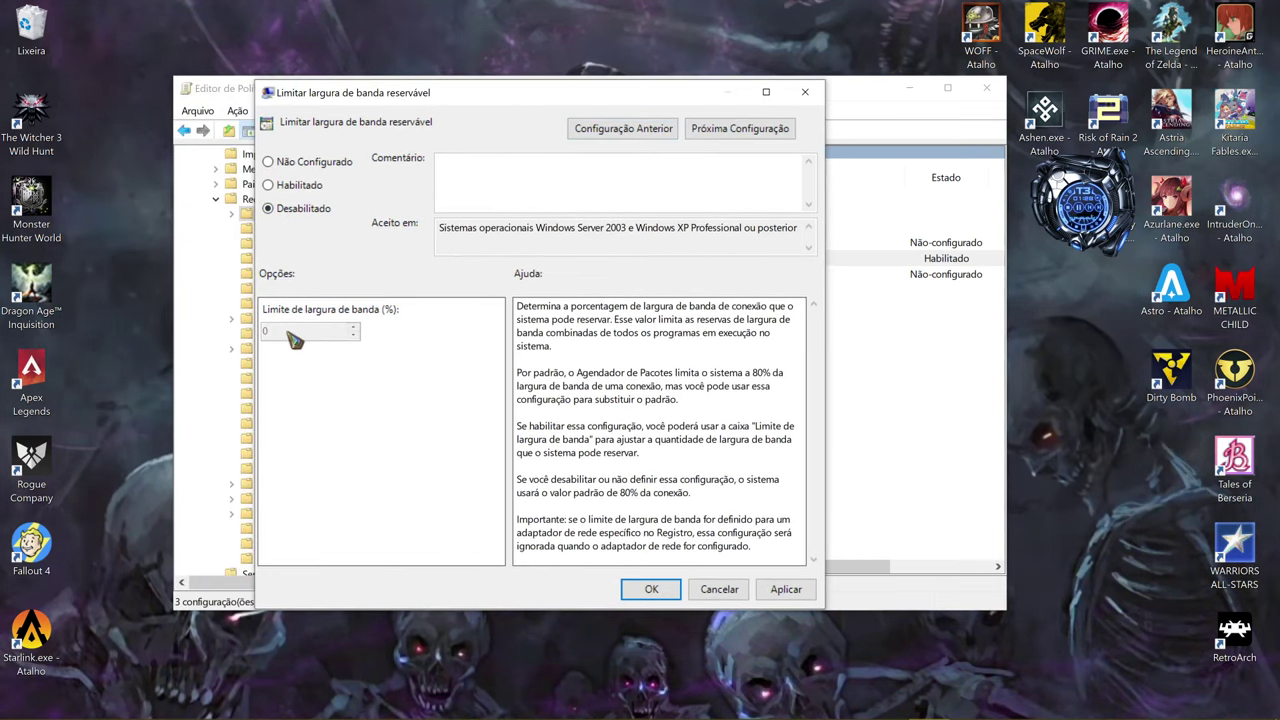
pyautogui.click(280, 190)
pyautogui.moveTo(294, 332); pyautogui.dragTo(266, 332)
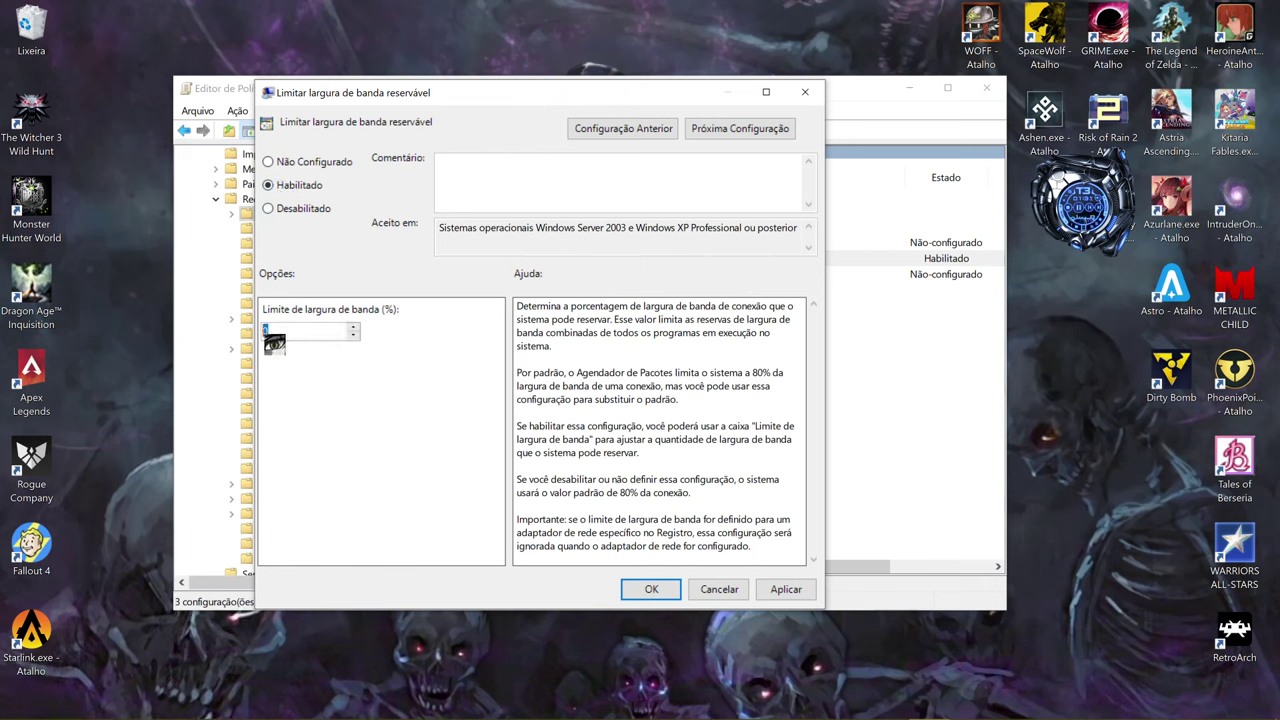
pyautogui.write('80')
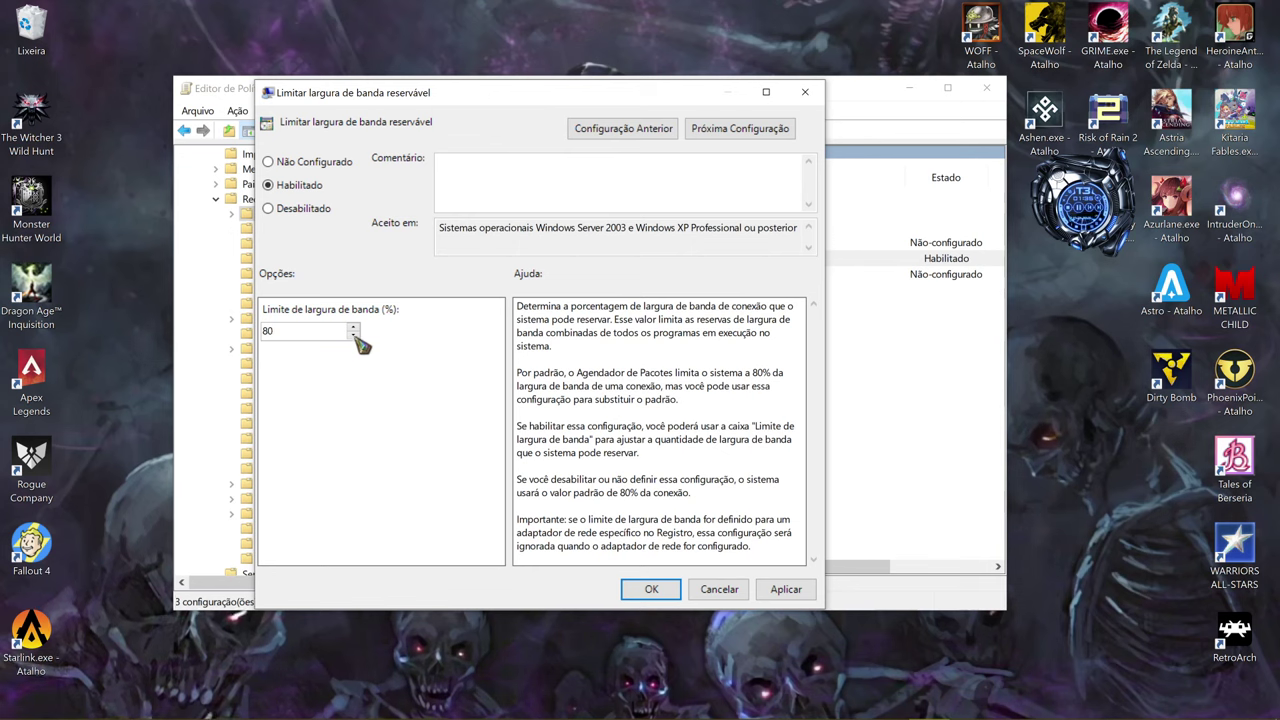
pyautogui.click(272, 208)
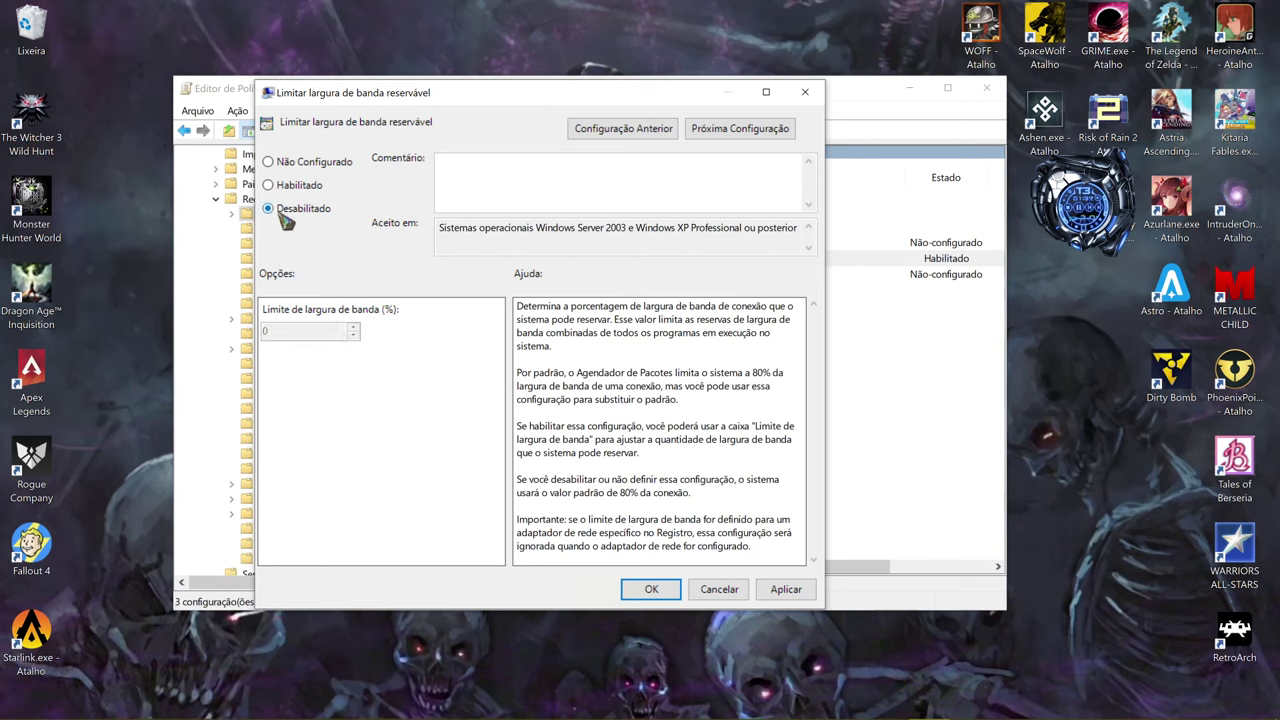
pyautogui.click(269, 186)
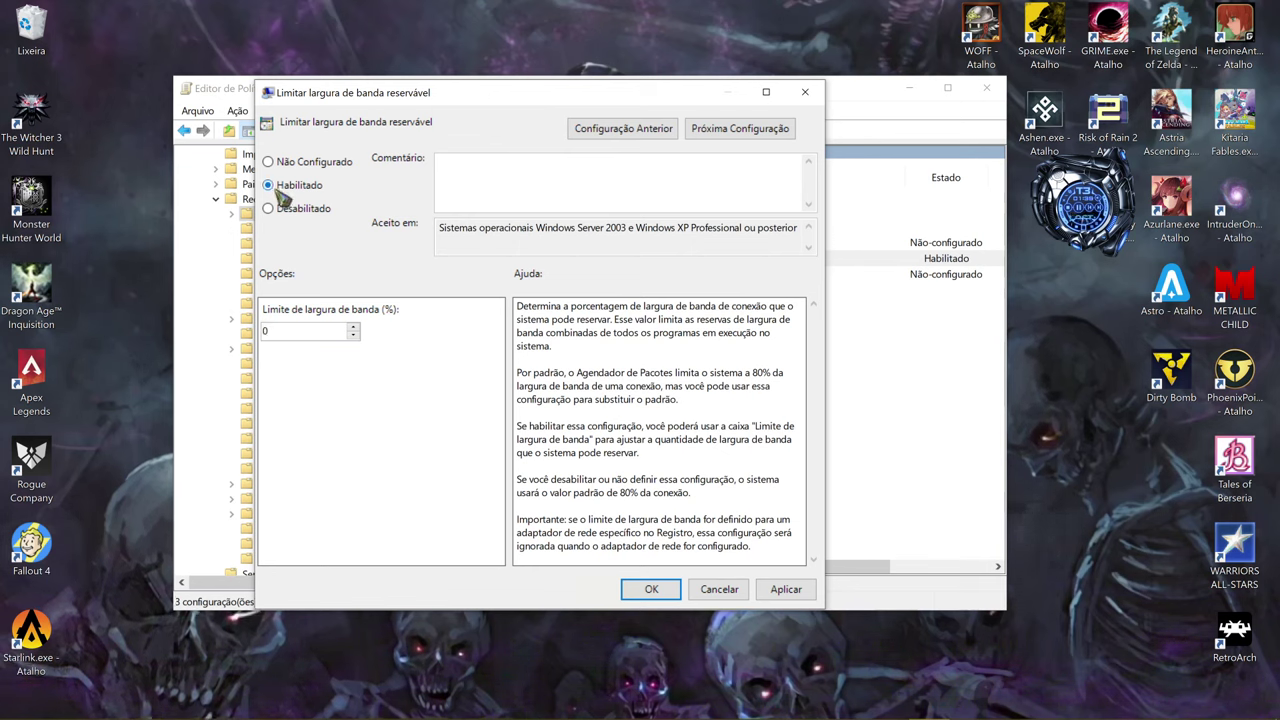
pyautogui.click(304, 337)
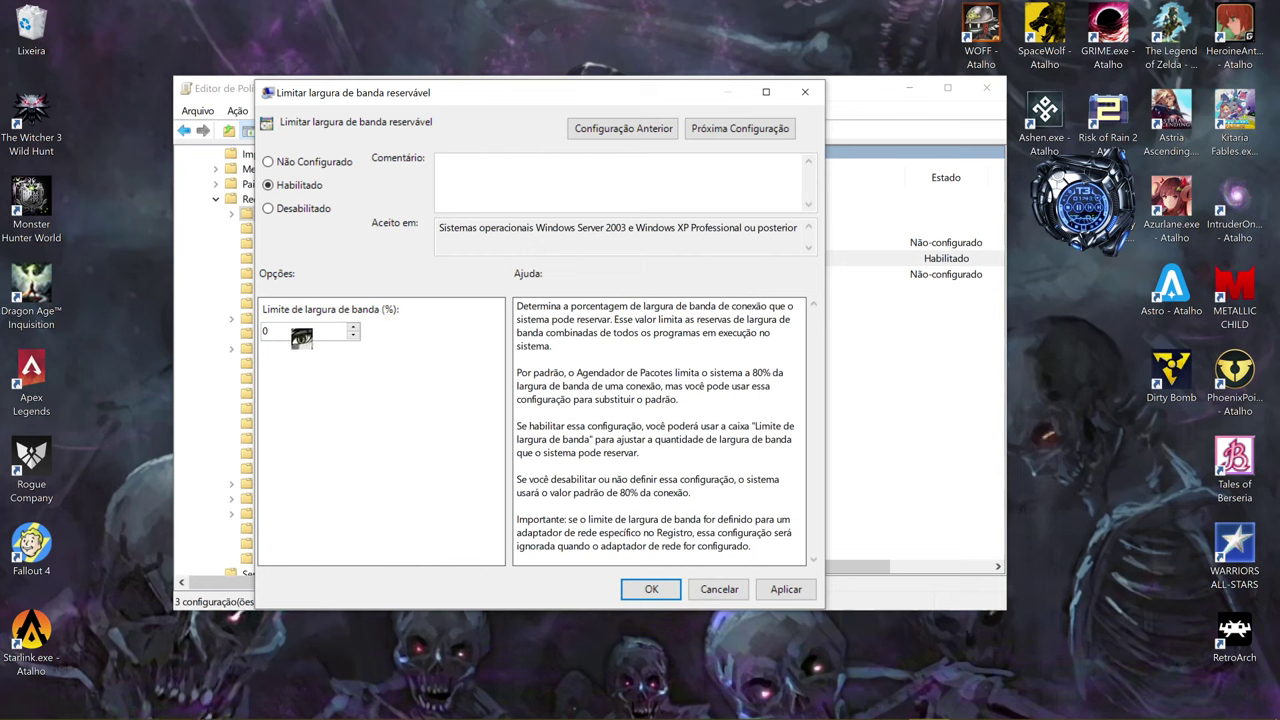
pyautogui.write('80')
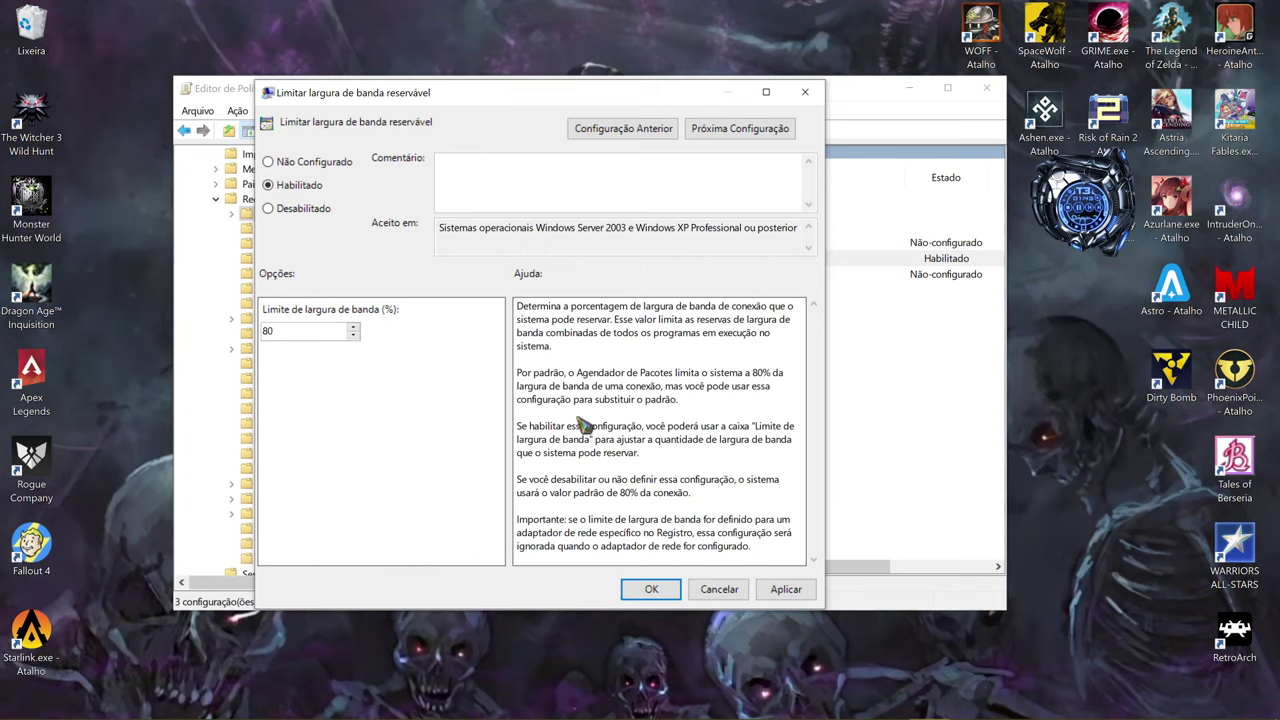
# - Widen the policy dialog and read the help text on how enabling or disabling the setting affects the bandwidth limit
pyautogui.moveTo(517, 427); pyautogui.dragTo(590, 427)
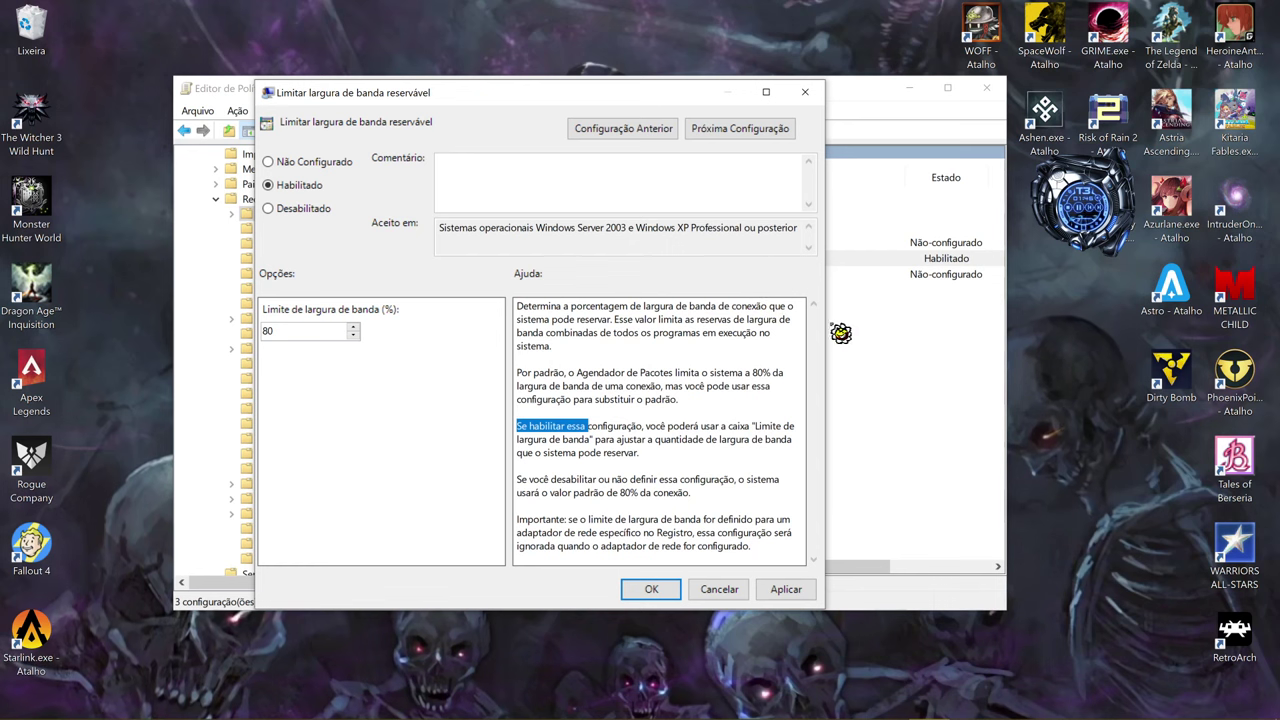
pyautogui.moveTo(826, 335); pyautogui.dragTo(905, 338)
pyautogui.click(782, 358)
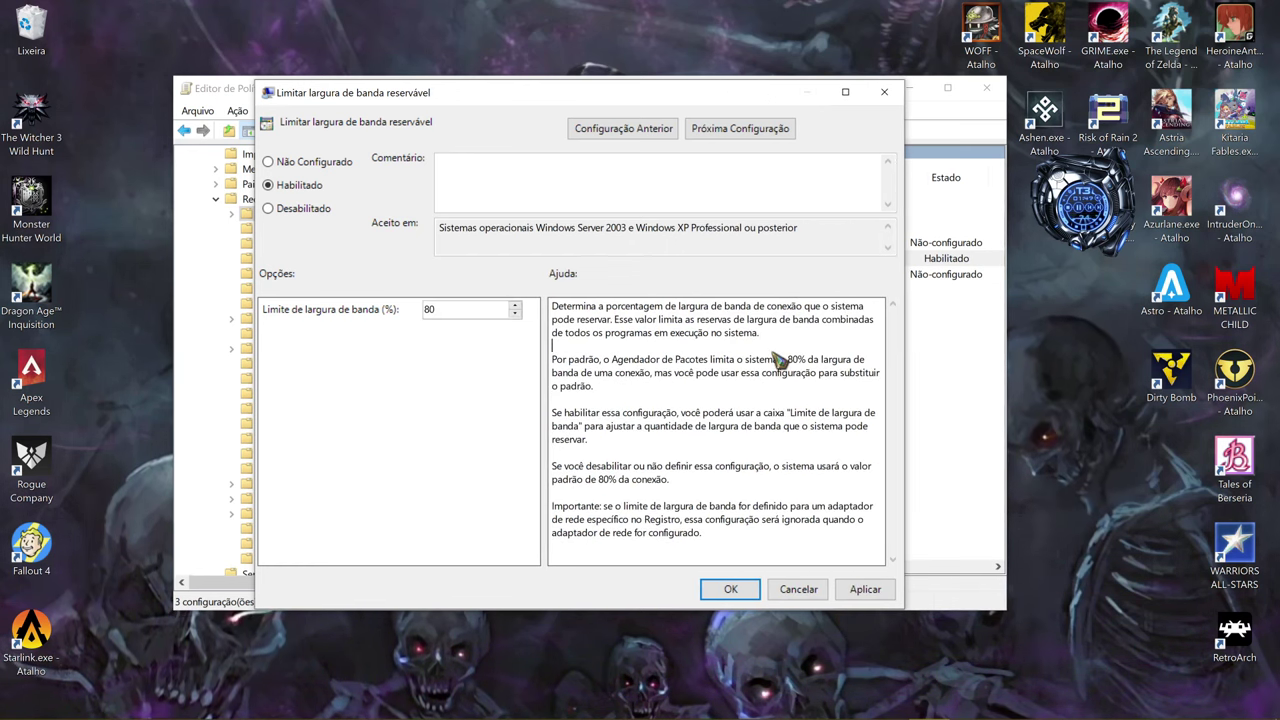
pyautogui.press('Up')
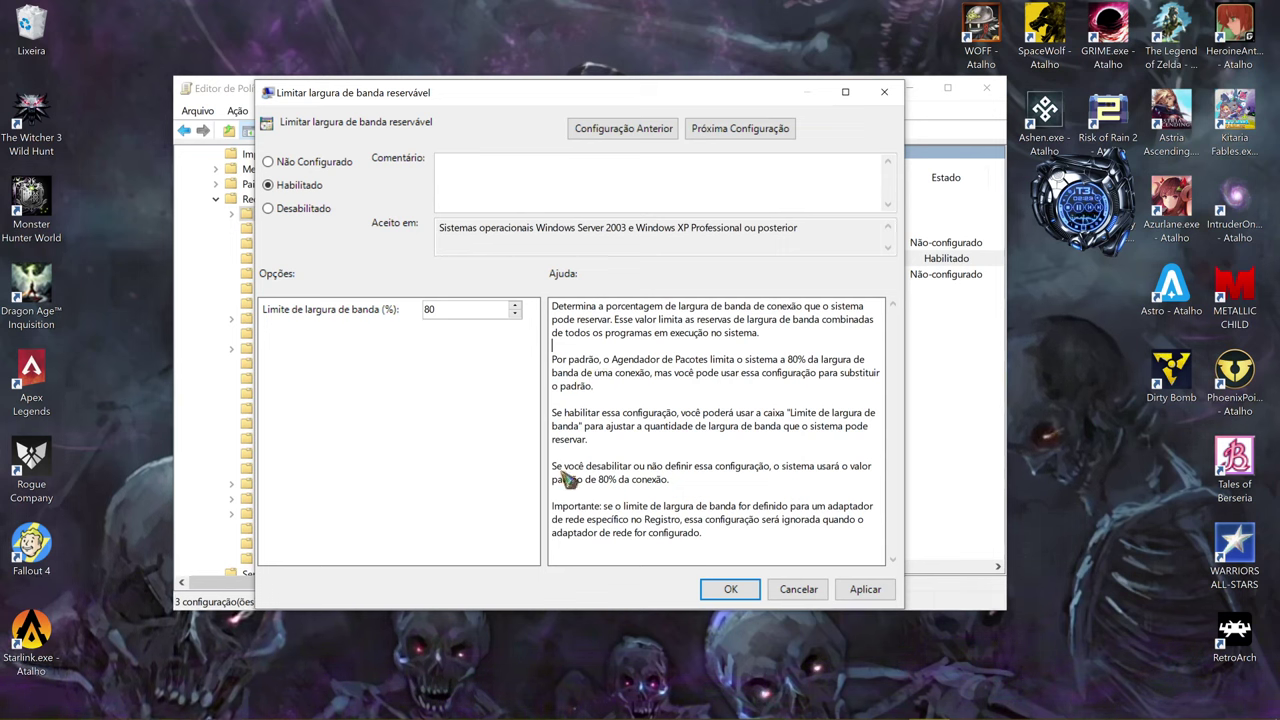
pyautogui.doubleClick(650, 480)
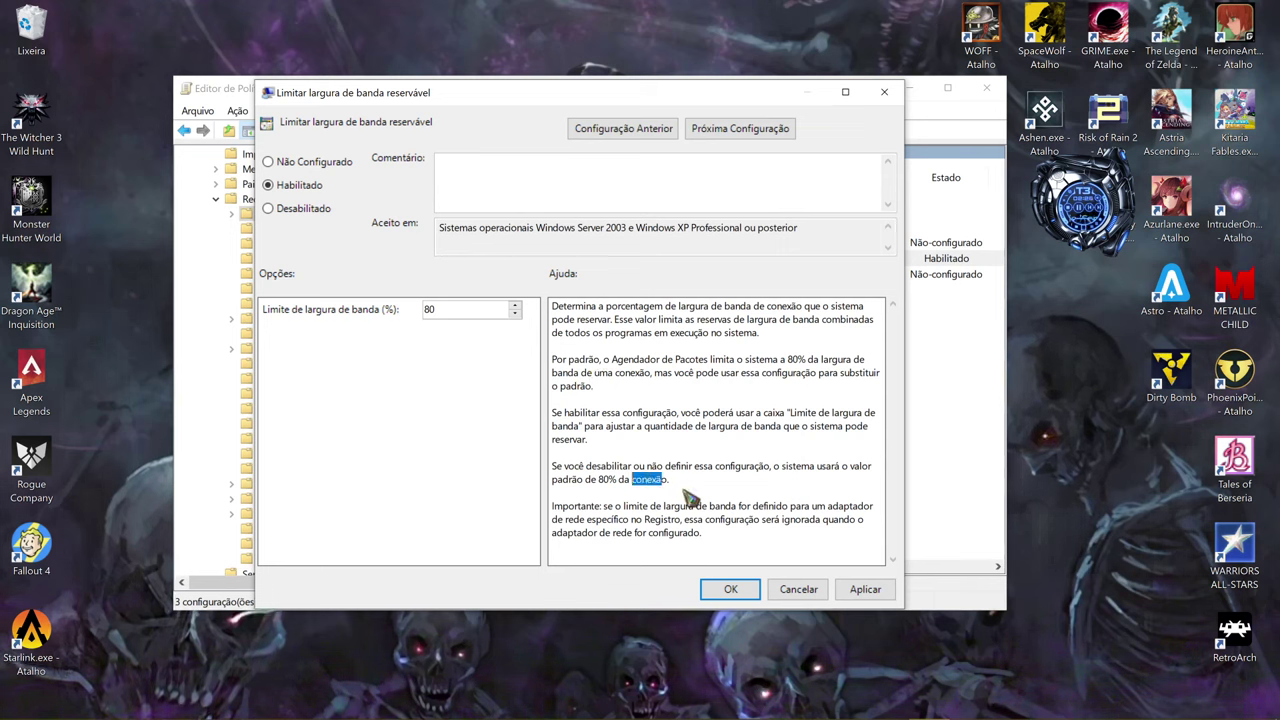
pyautogui.click(660, 490)
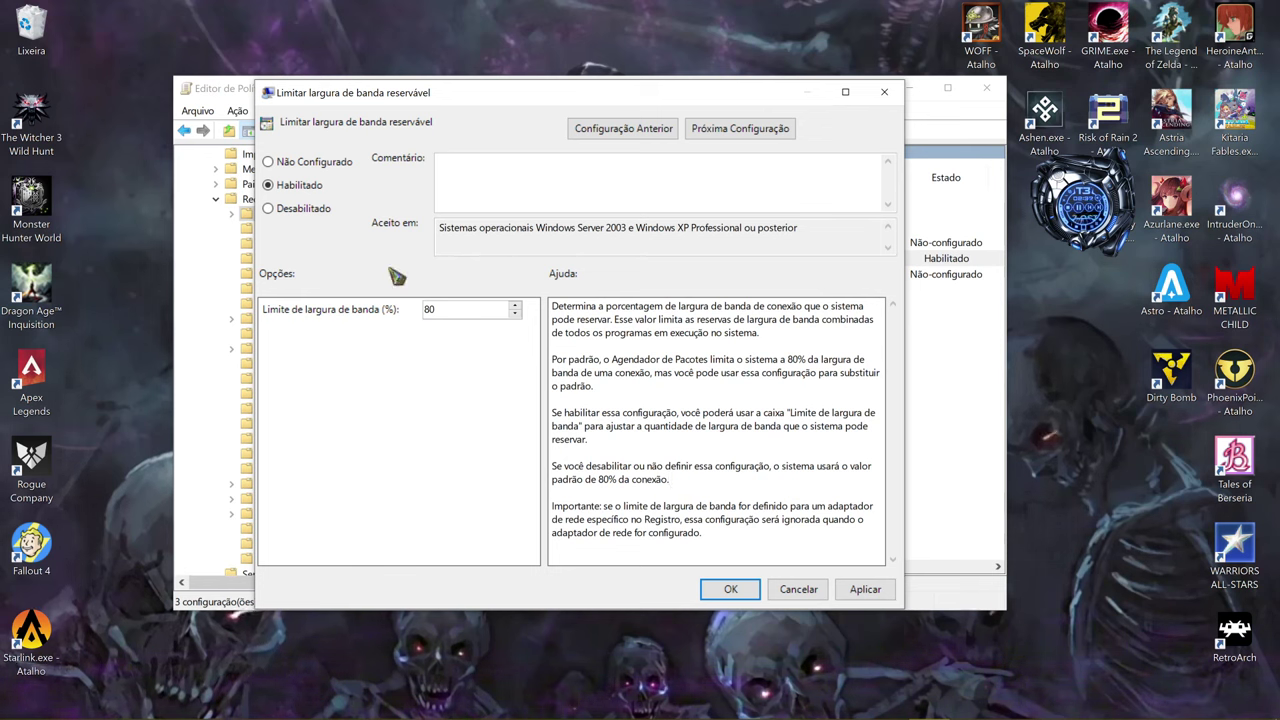
# - Switch the policy between Não Configurado, Desabilitado and Habilitado, and enter 80% as the enabled bandwidth limit again
pyautogui.click(281, 212)
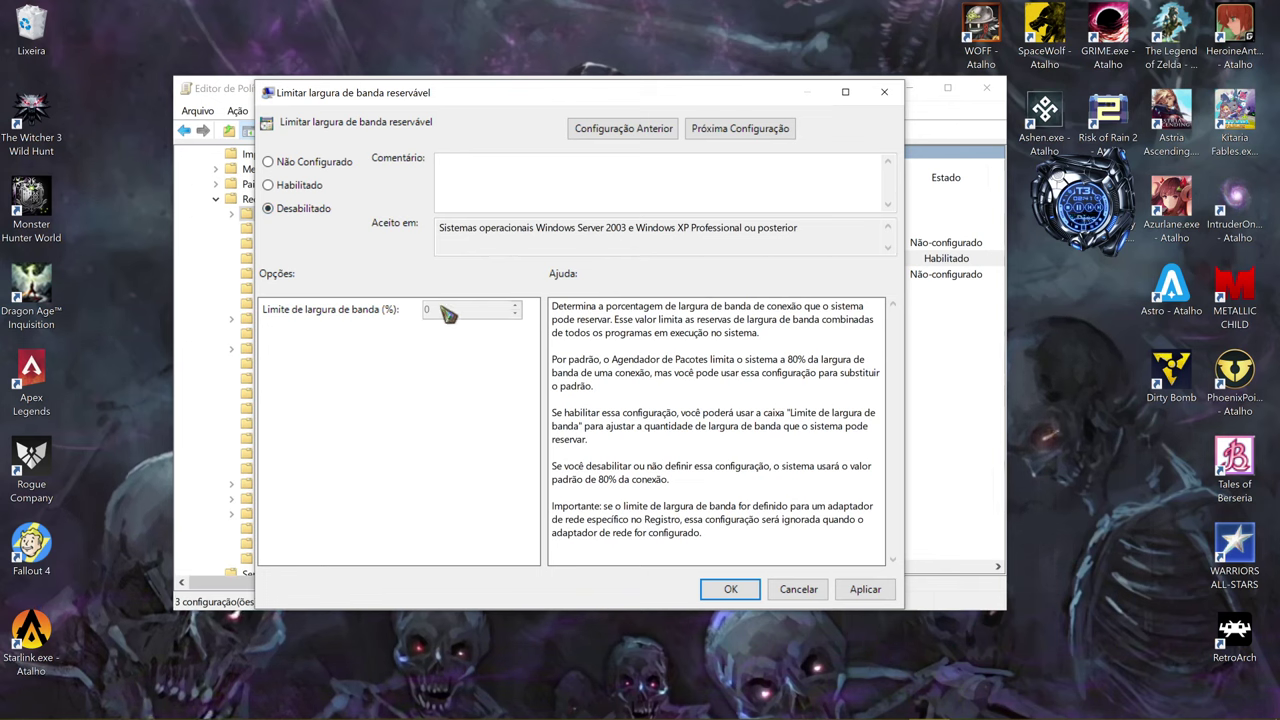
pyautogui.click(300, 186)
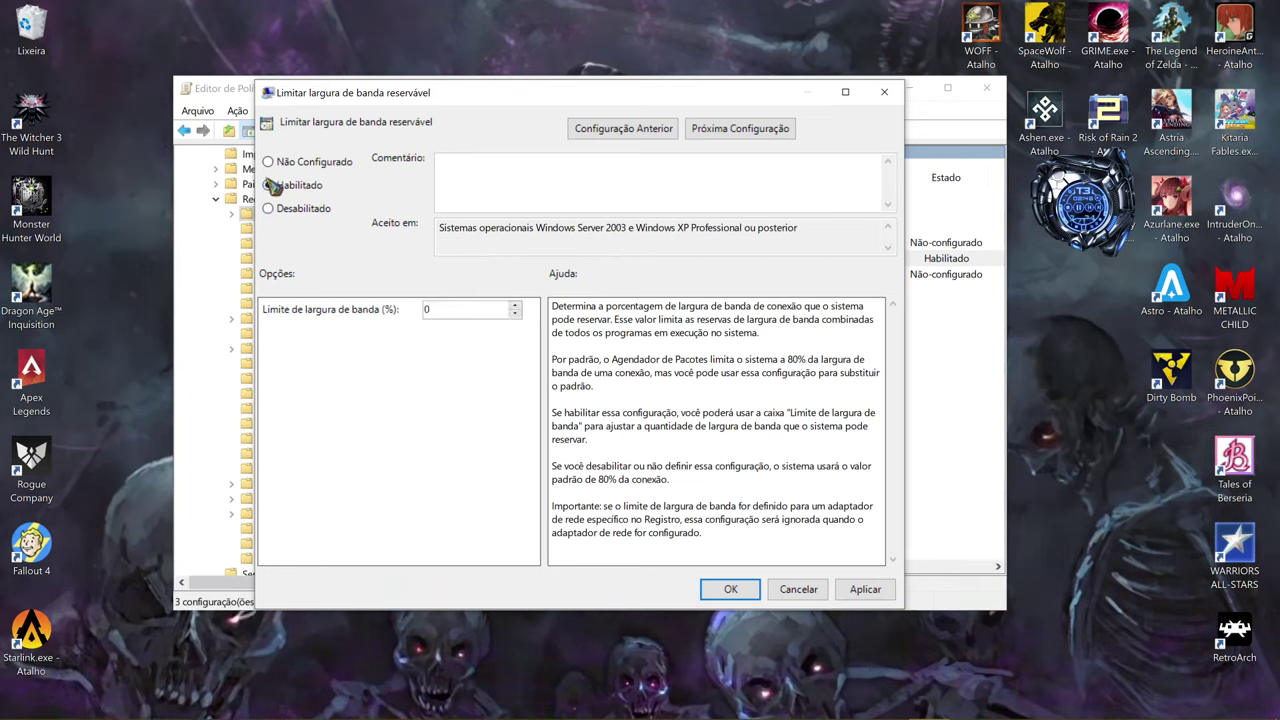
pyautogui.click(269, 162)
pyautogui.click(270, 186)
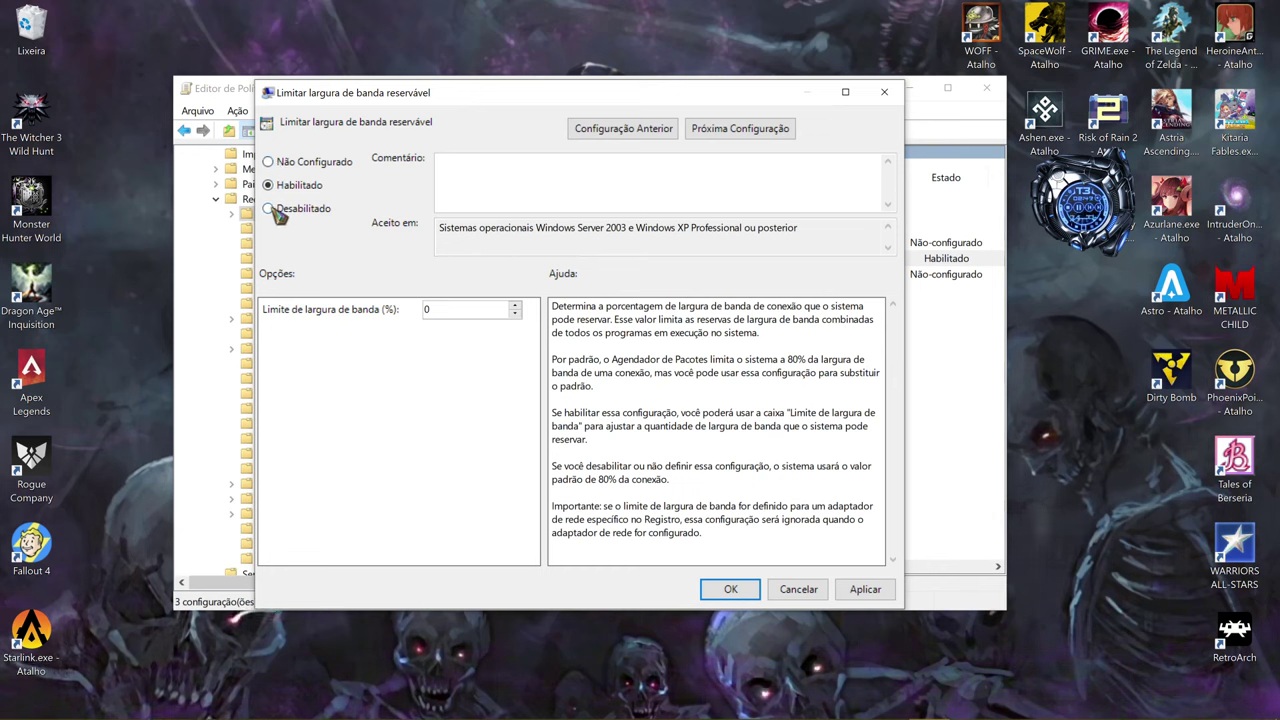
pyautogui.click(272, 209)
pyautogui.click(269, 186)
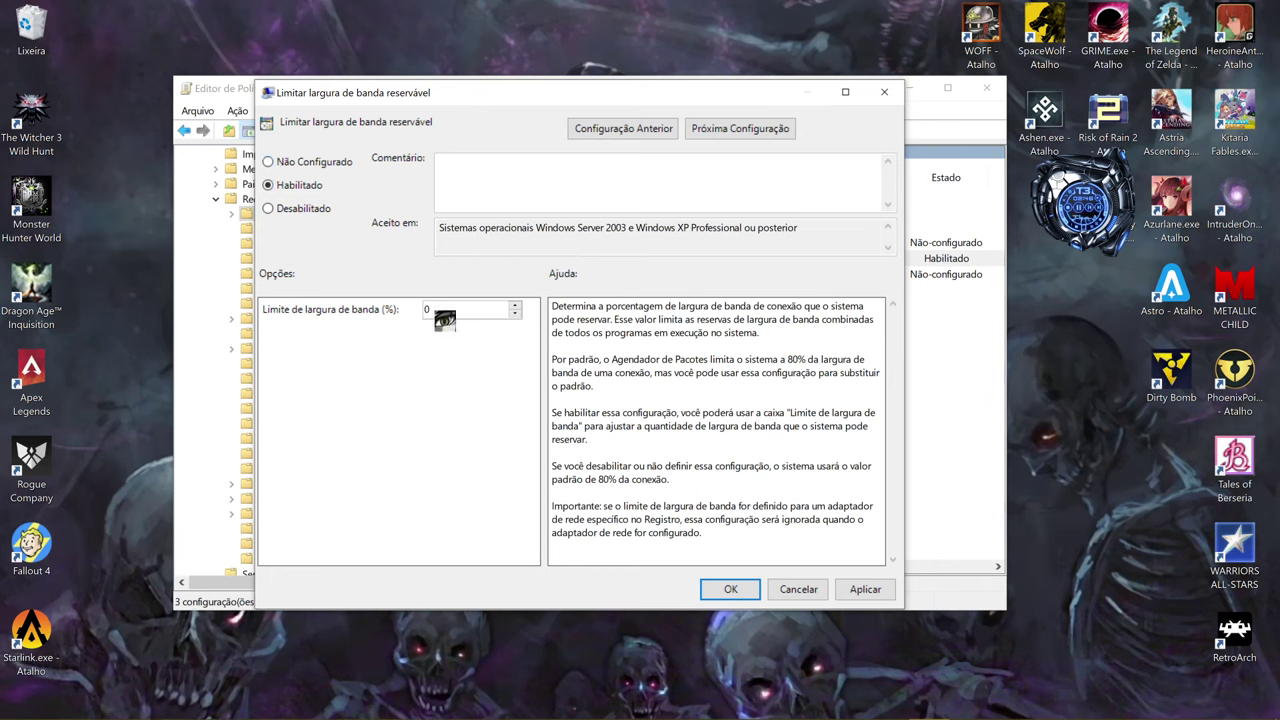
pyautogui.doubleClick(426, 311)
pyautogui.write('80')
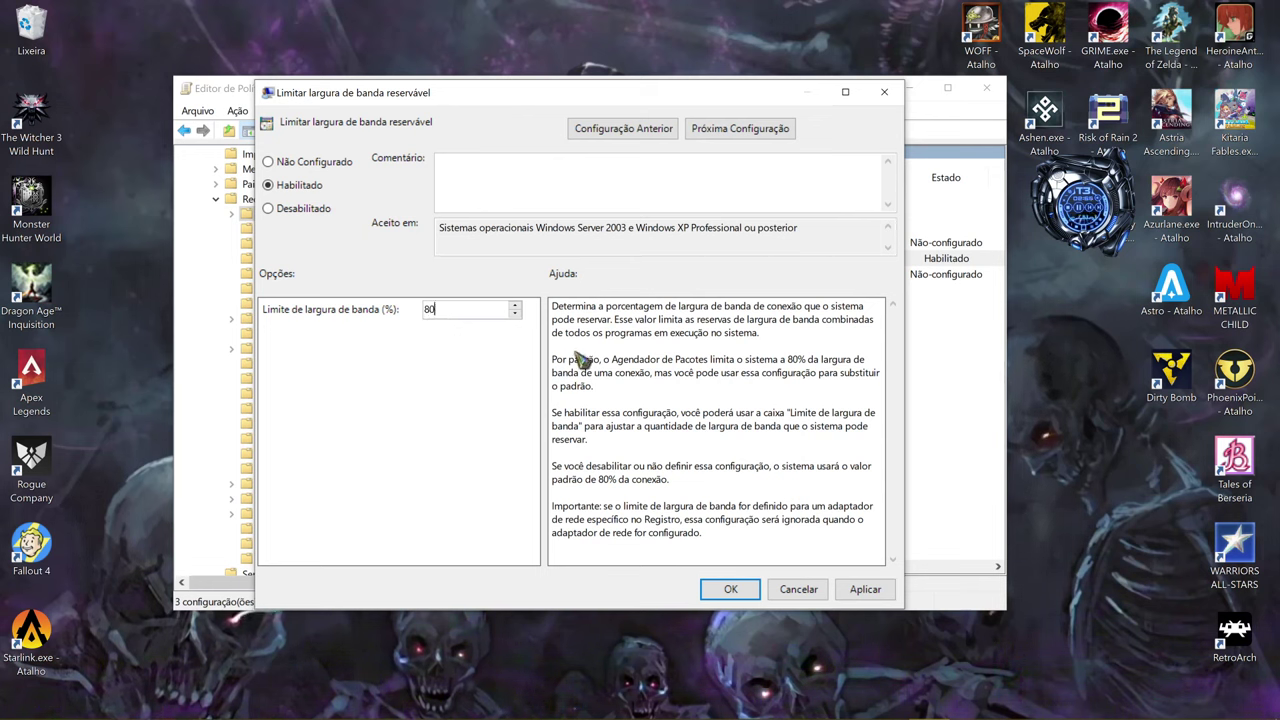
# - Set the enabled policy's bandwidth limit to 0%, apply it, and close the policy editor
pyautogui.write('0')
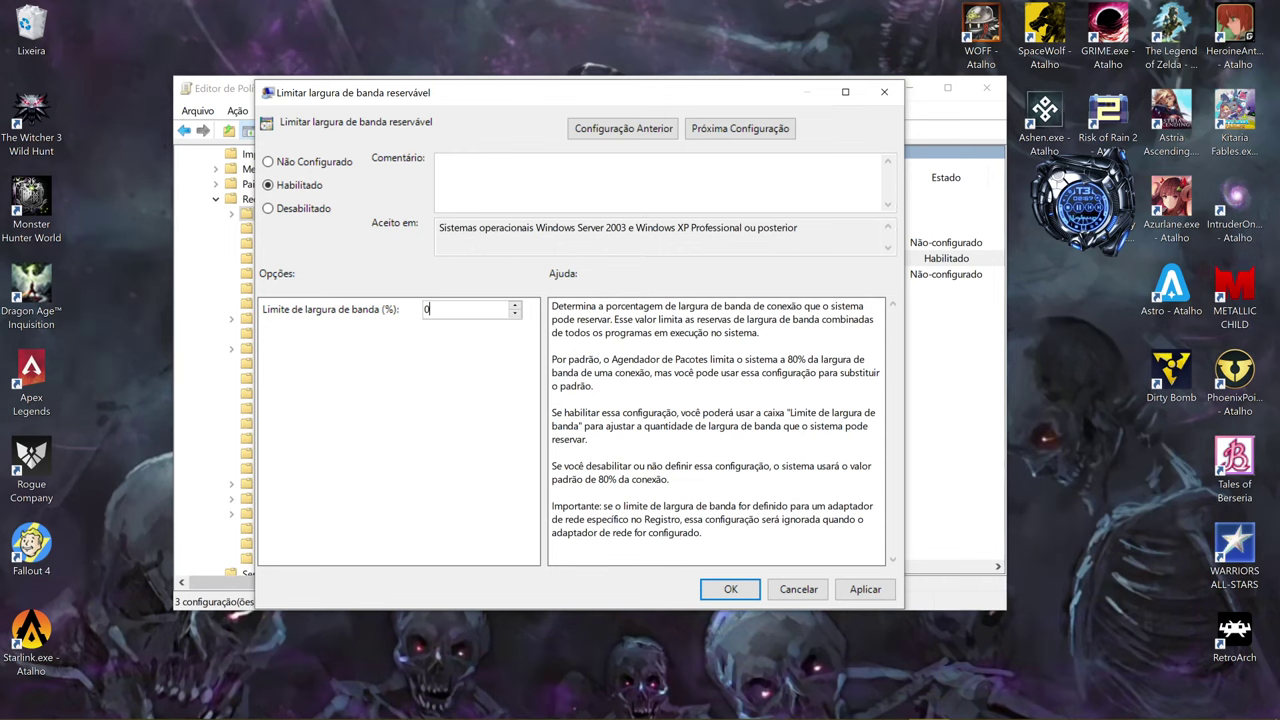
pyautogui.click(884, 592)
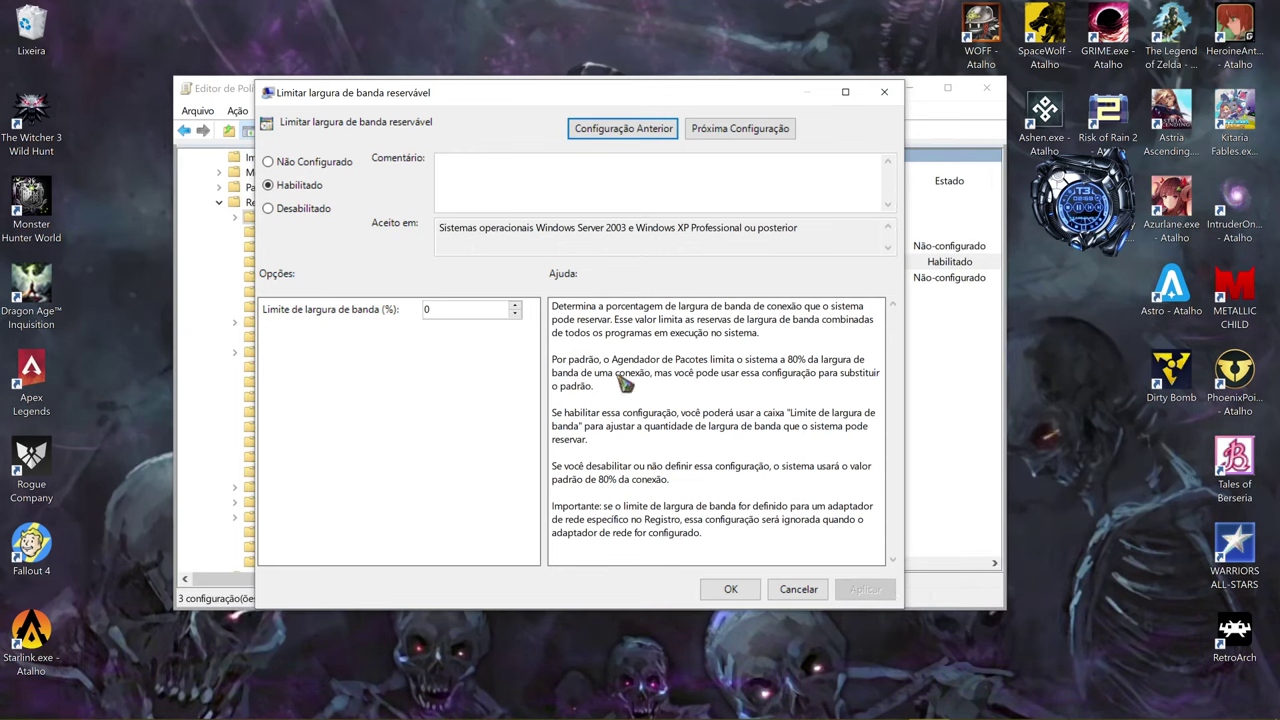
pyautogui.click(722, 590)
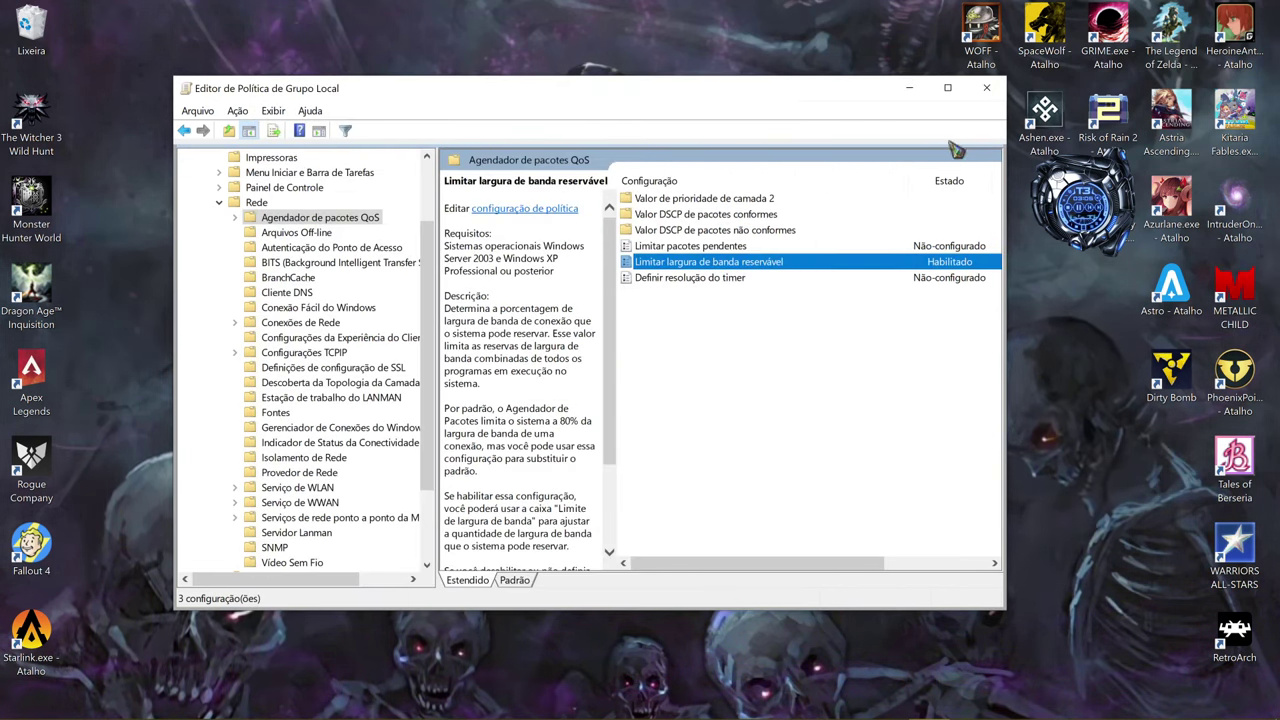
pyautogui.moveTo(801, 103); pyautogui.dragTo(785, 101)
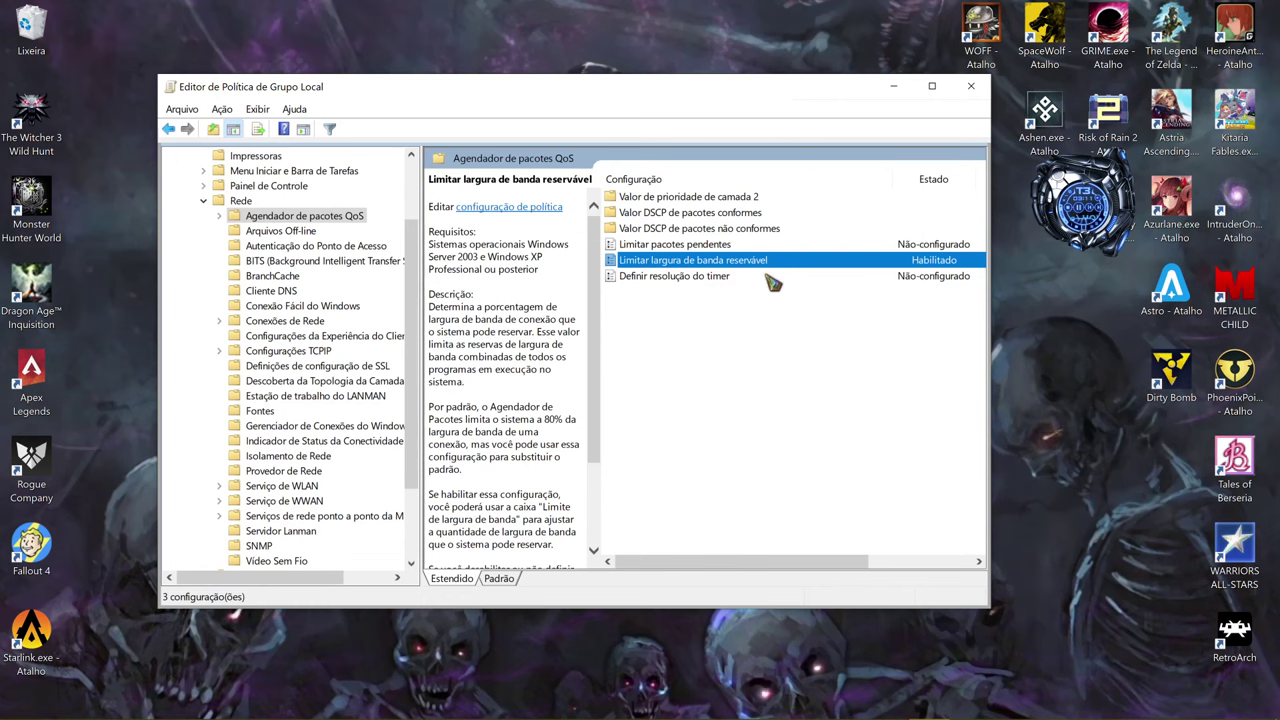
pyautogui.click(970, 86)
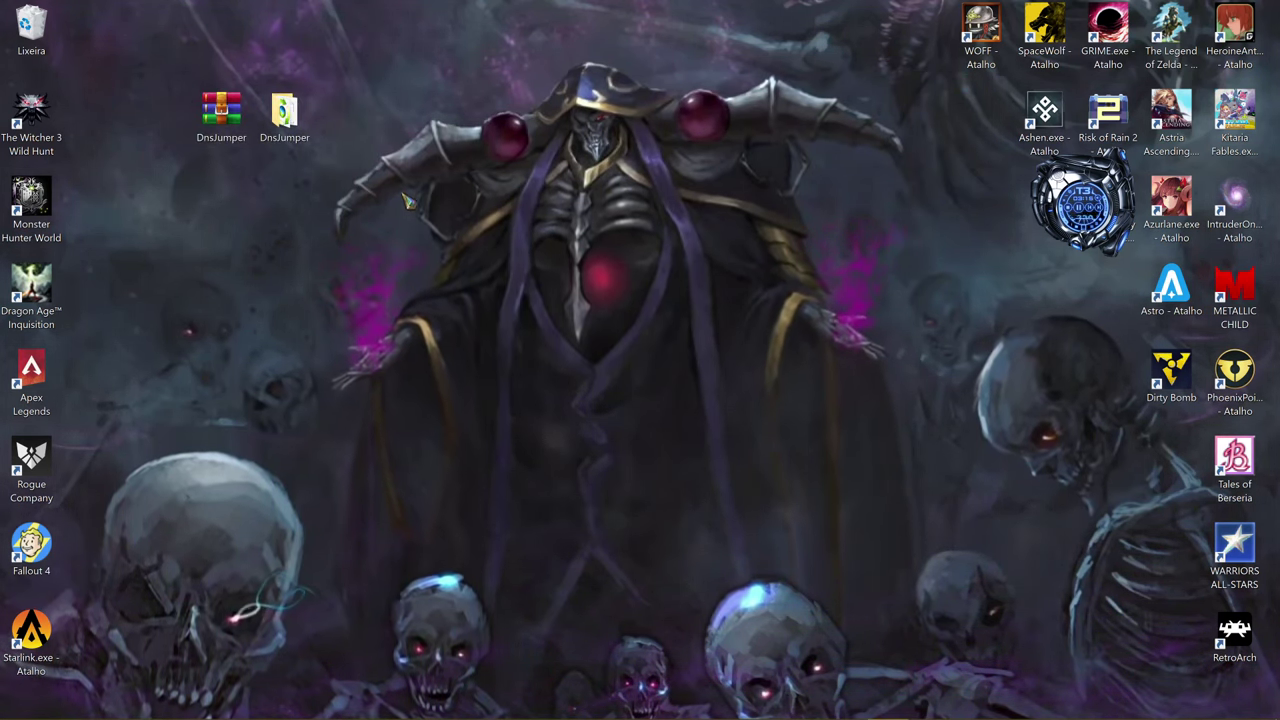
# - Switch to the browser to view the Softonic download page for DNS Jumper, and reposition its window on the desktop
pyautogui.click(282, 140)
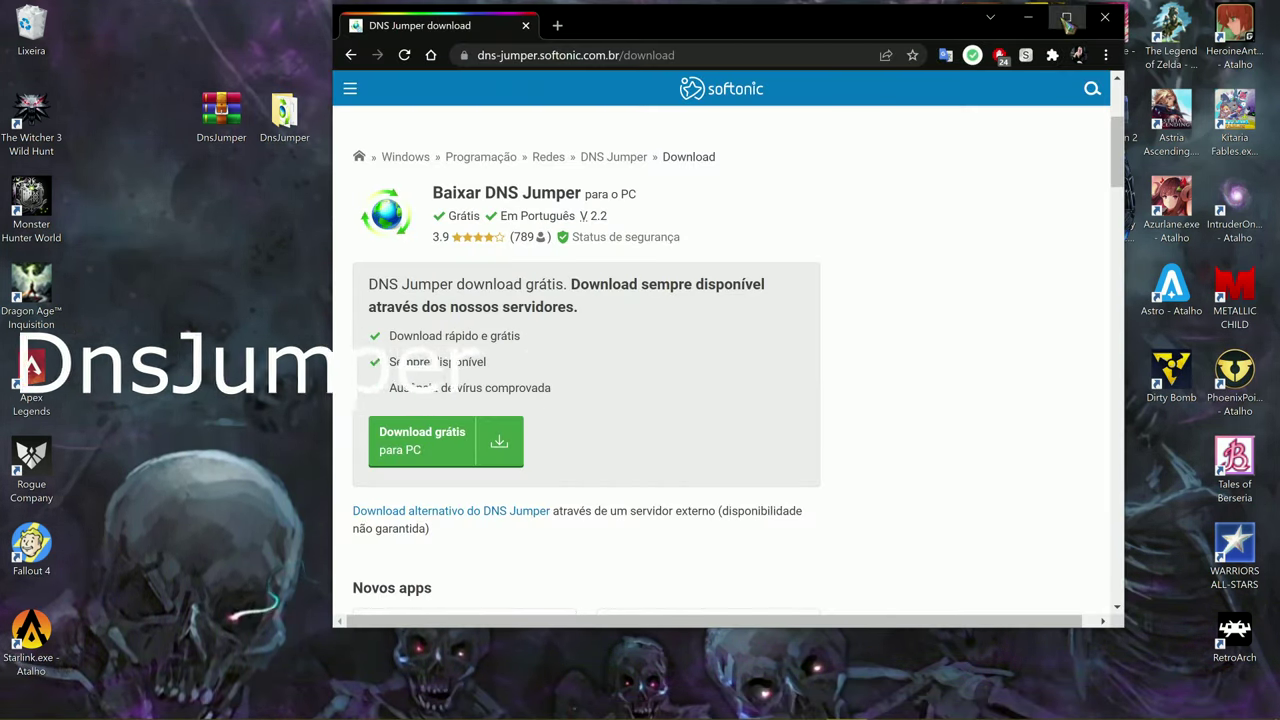
pyautogui.click(1066, 17)
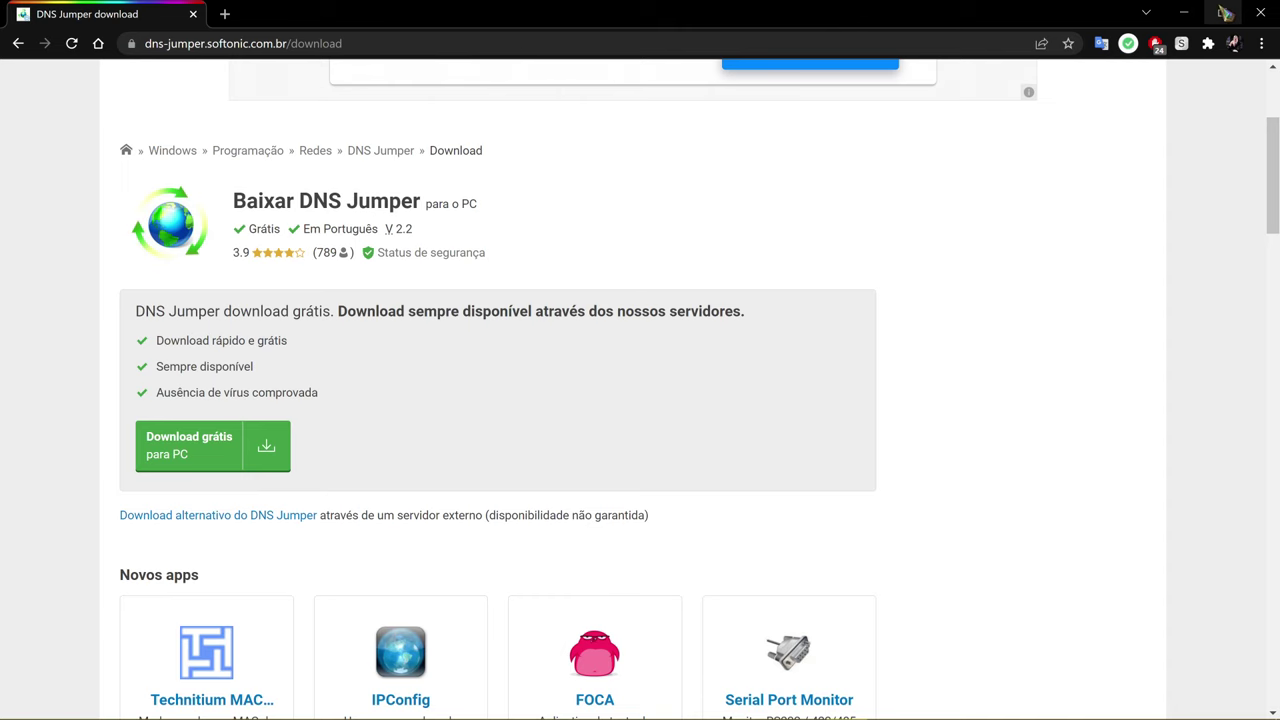
pyautogui.click(1222, 12)
pyautogui.moveTo(908, 33); pyautogui.dragTo(727, 45)
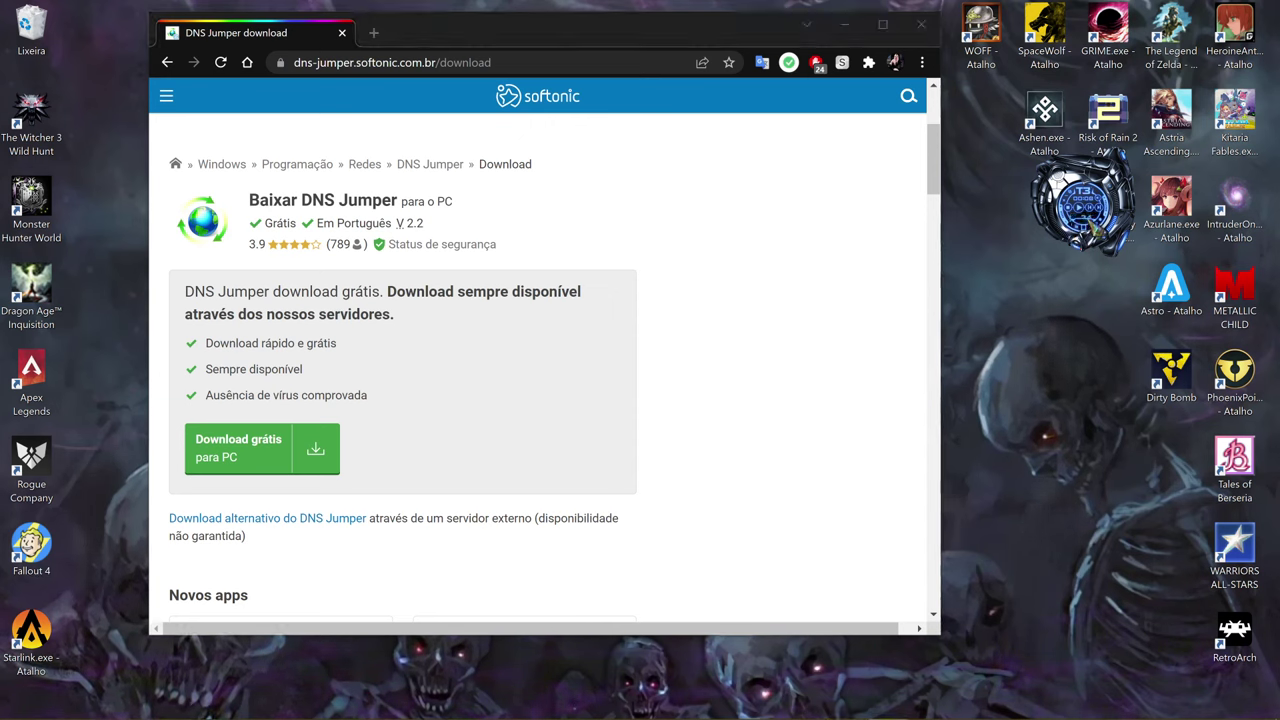
pyautogui.click(632, 387)
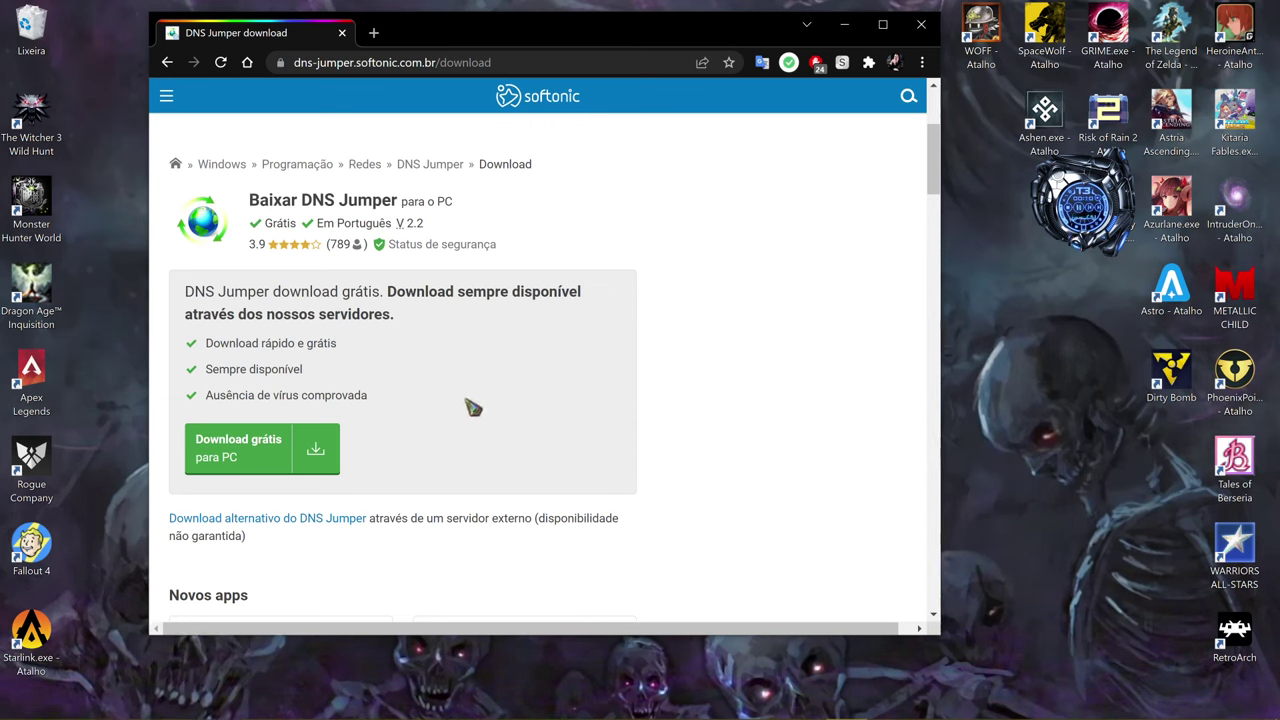
# - Download the free DNS Jumper for PC from the Softonic page and close the browser
pyautogui.click(255, 446)
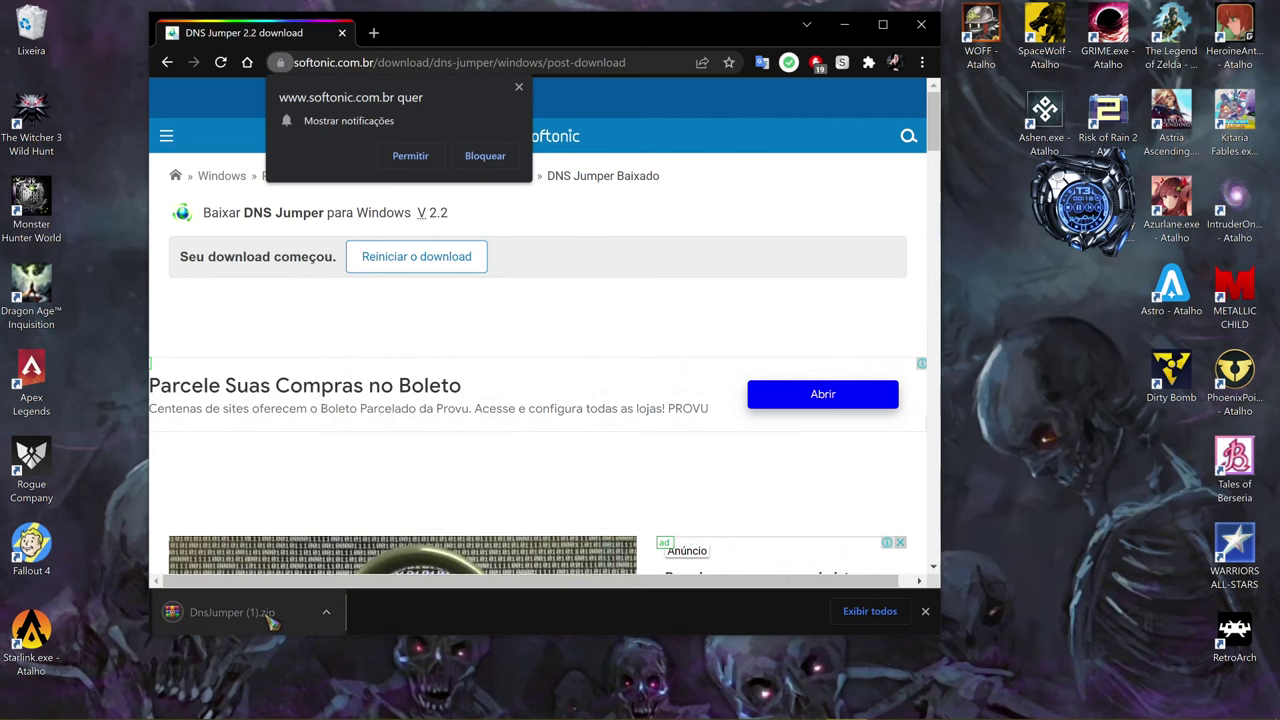
pyautogui.click(921, 24)
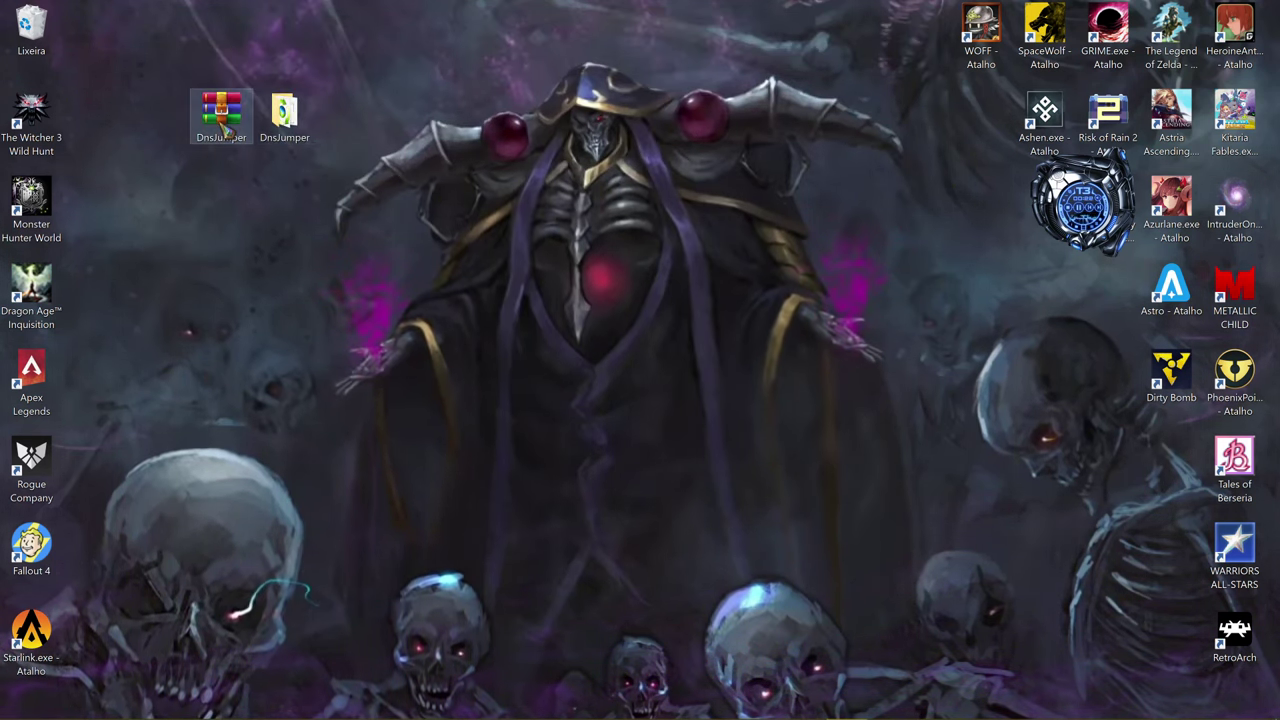
# - Launch the DnsJumper application from the DnsJumper desktop folder, then close the folder window and reposition the program window
pyautogui.moveTo(284, 118); pyautogui.dragTo(345, 118)
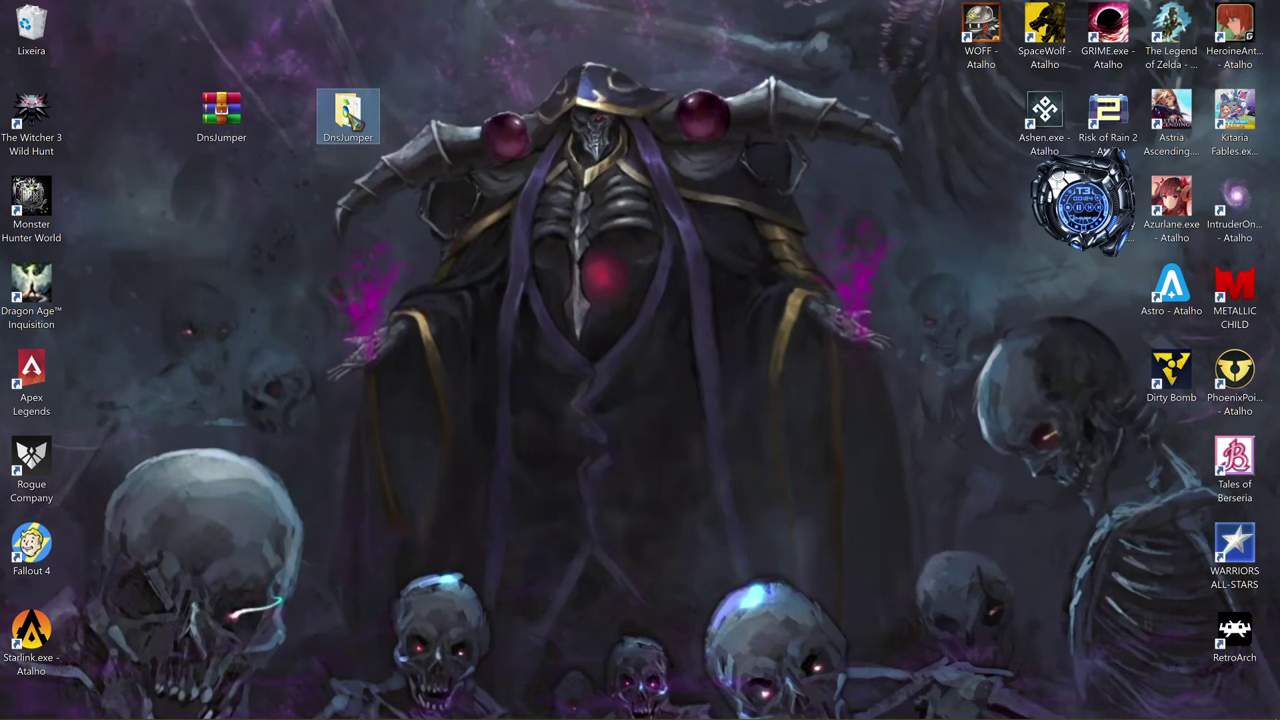
pyautogui.doubleClick(347, 115)
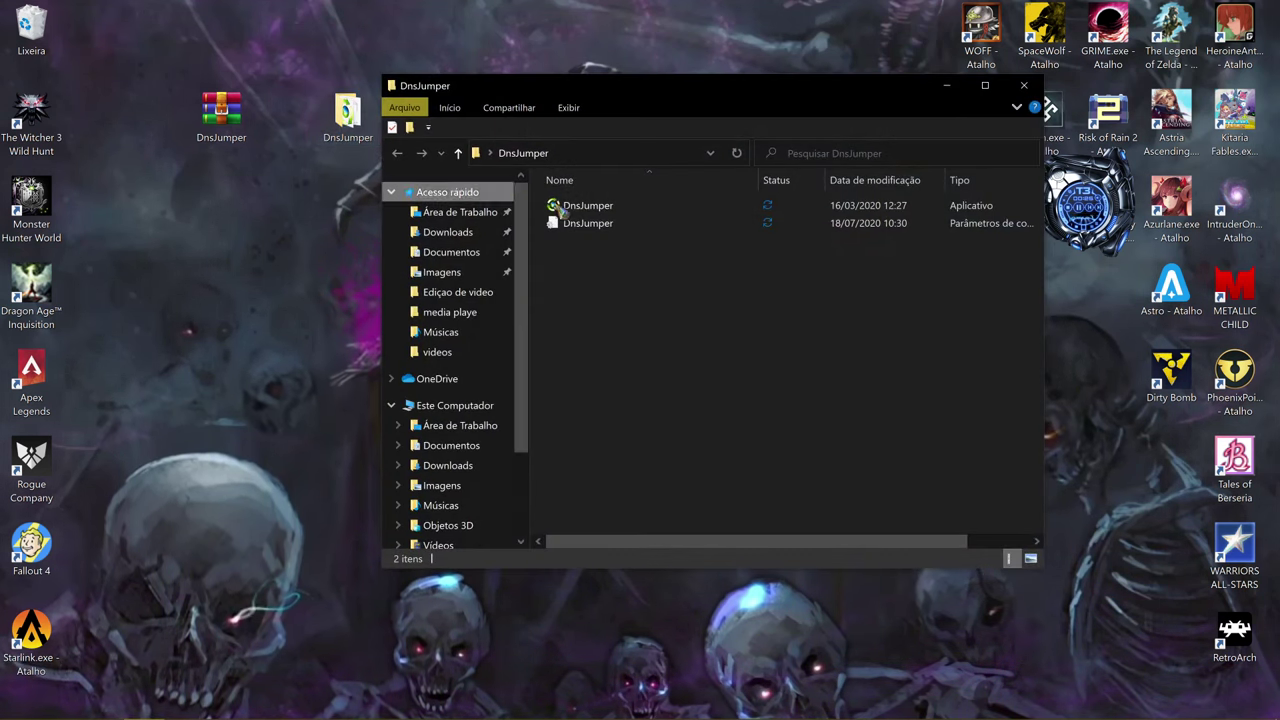
pyautogui.click(640, 226)
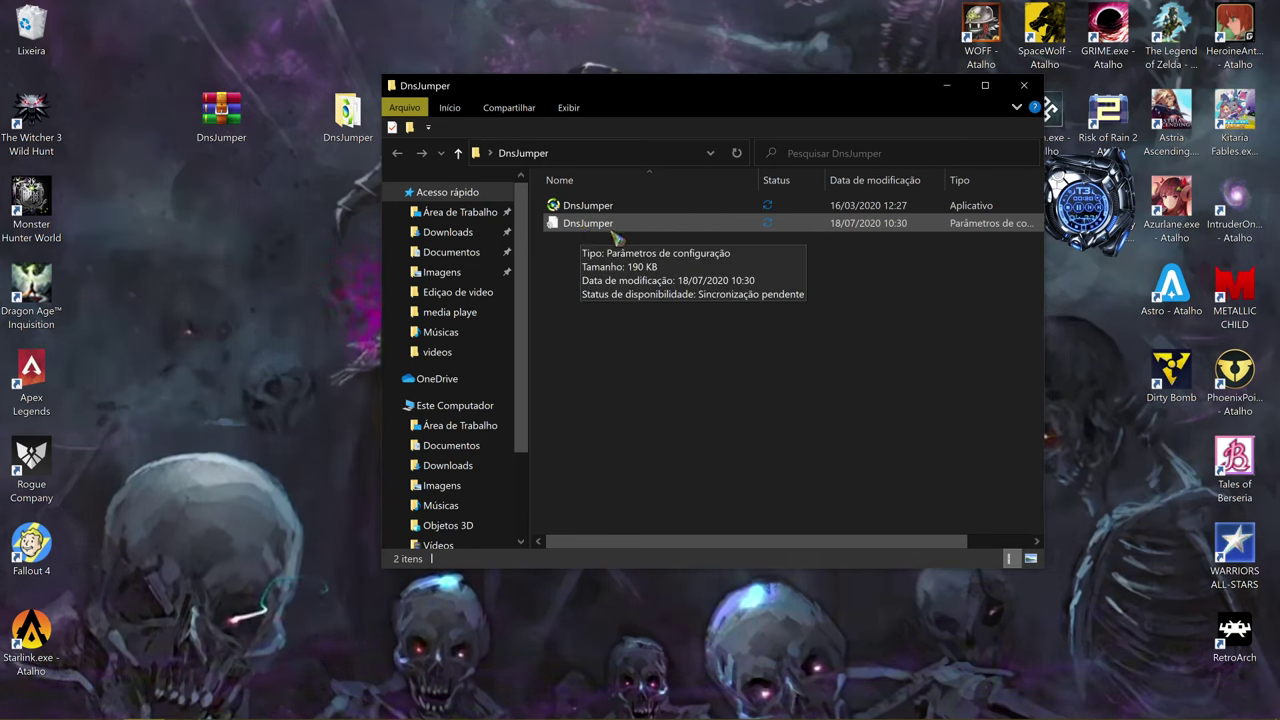
pyautogui.click(595, 208)
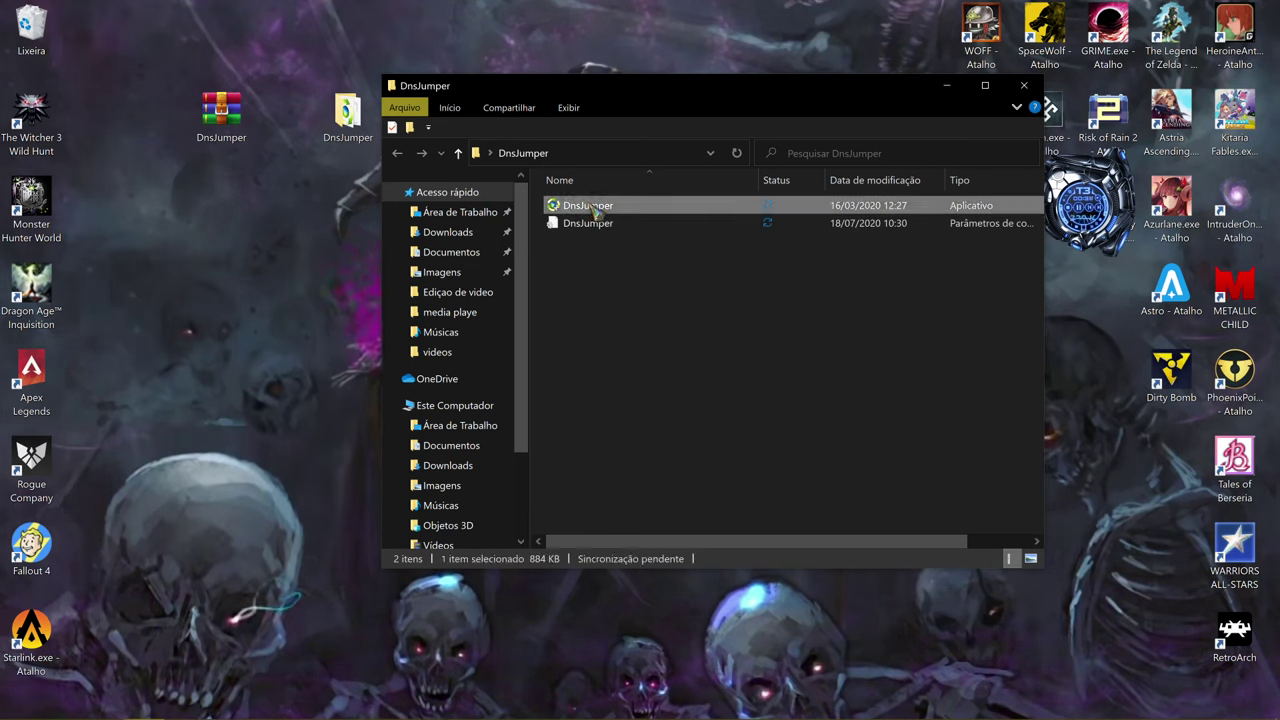
pyautogui.doubleClick(586, 207)
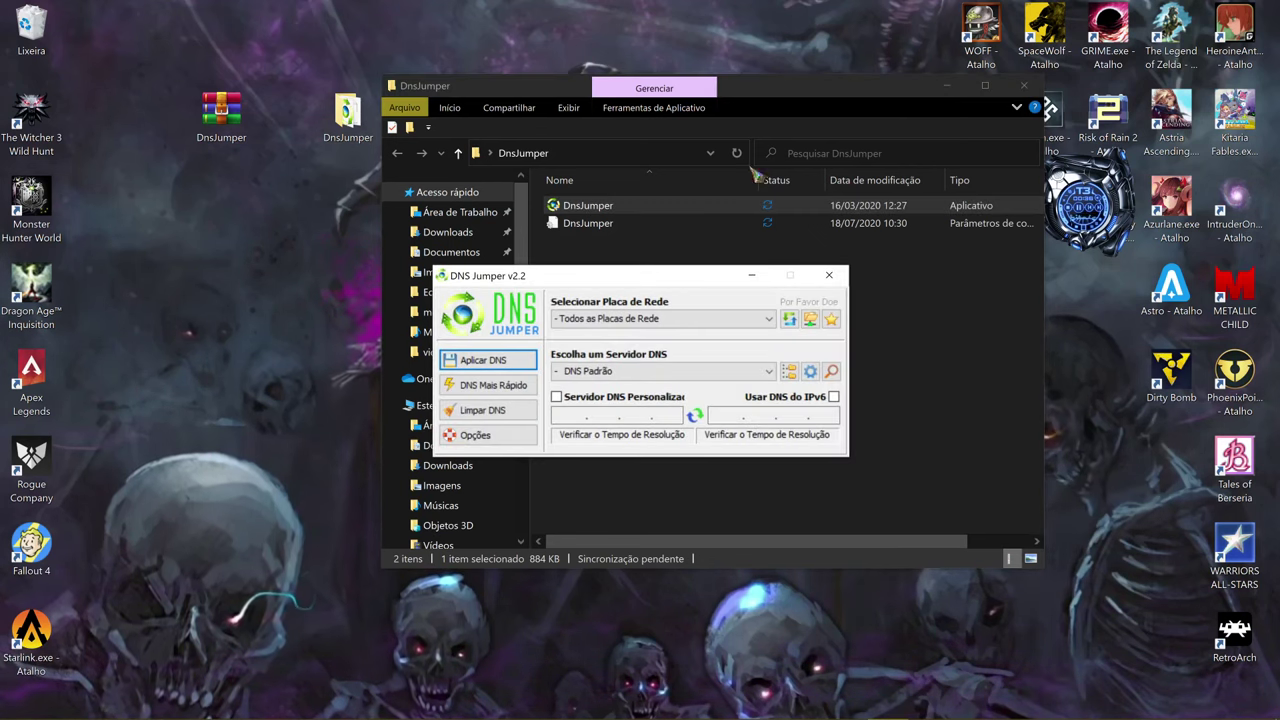
pyautogui.click(1018, 85)
pyautogui.moveTo(544, 320); pyautogui.dragTo(507, 224)
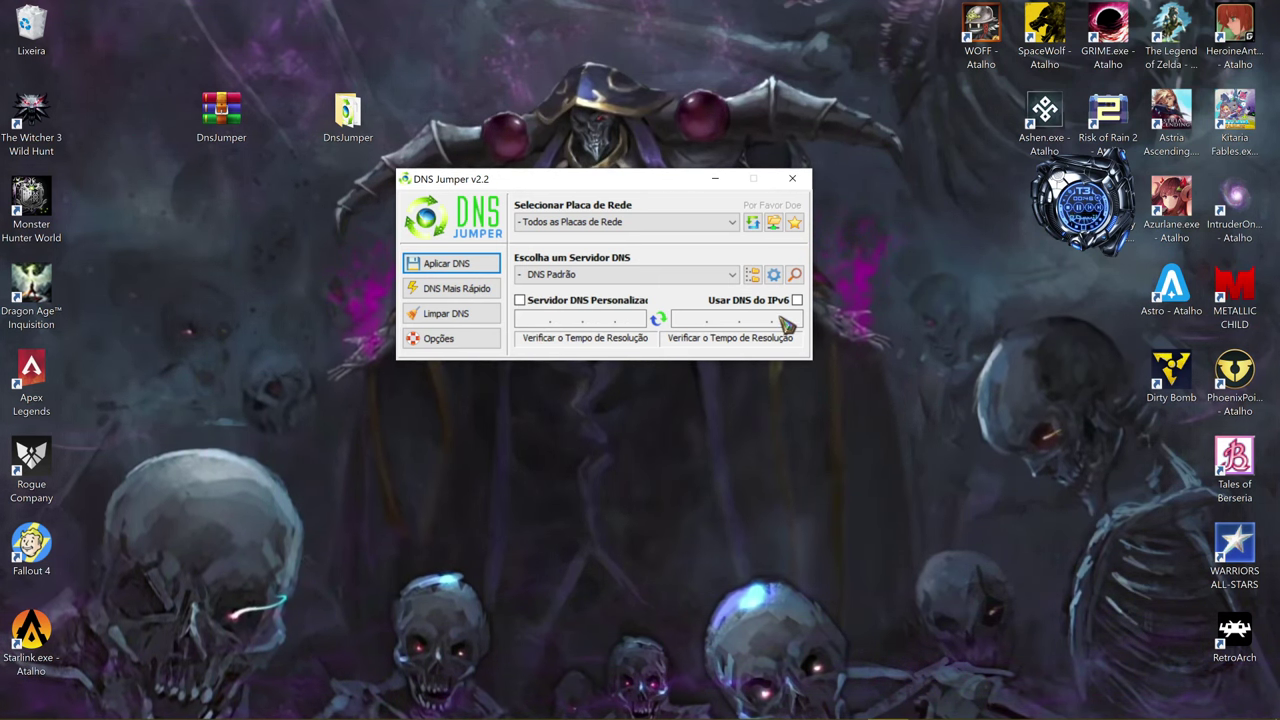
# - Clear the DNS cache and prepare the fastest-DNS test with Resolução Turbo enabled at 300 milliseconds
pyautogui.click(450, 316)
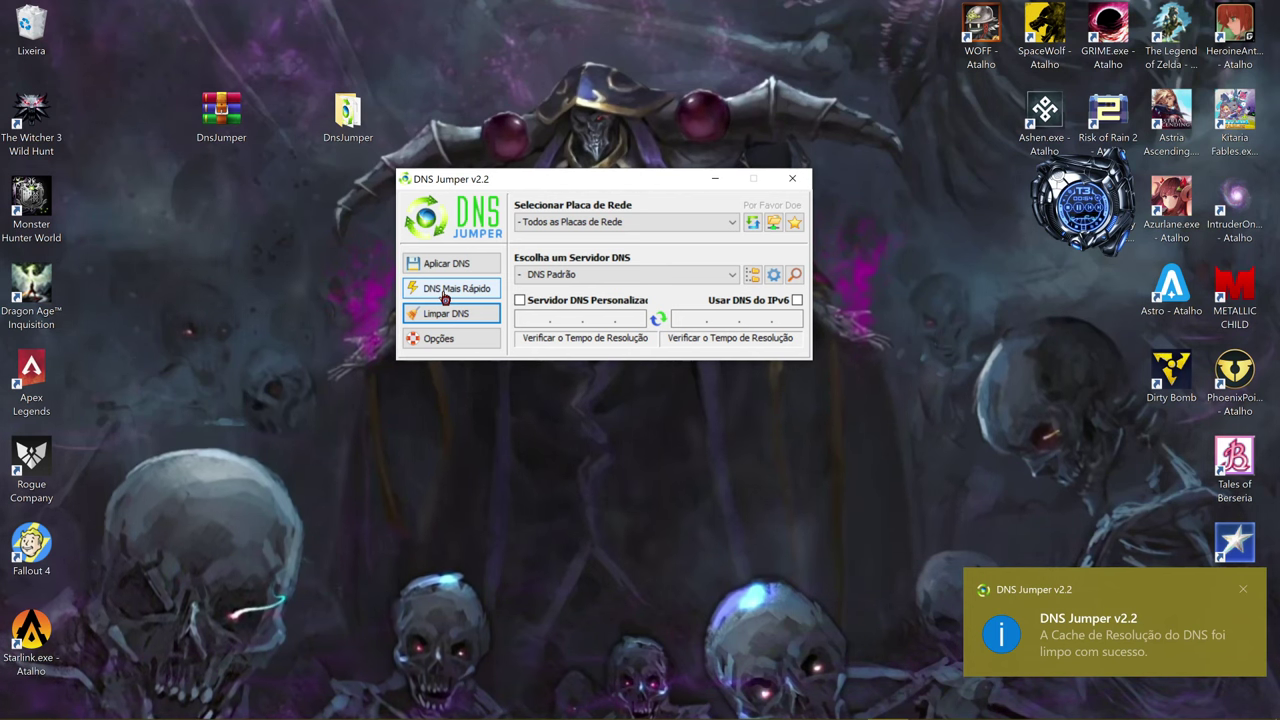
pyautogui.click(445, 292)
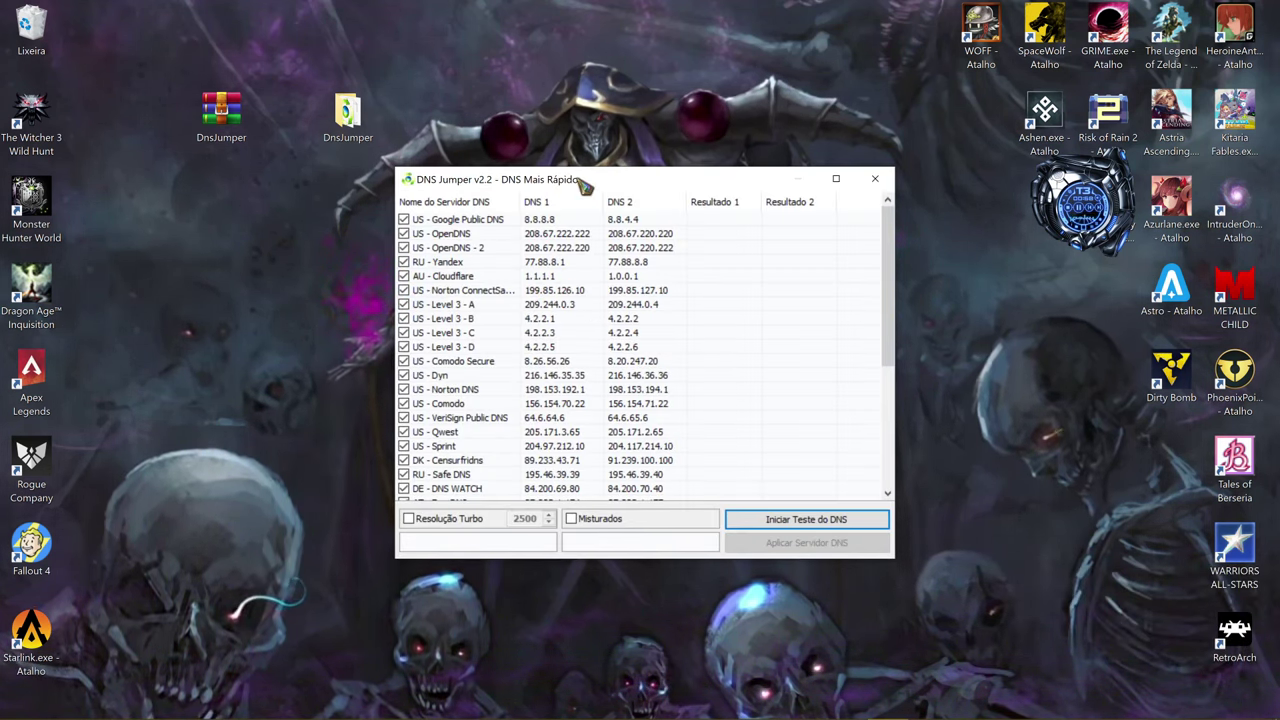
pyautogui.moveTo(580, 180); pyautogui.dragTo(580, 146)
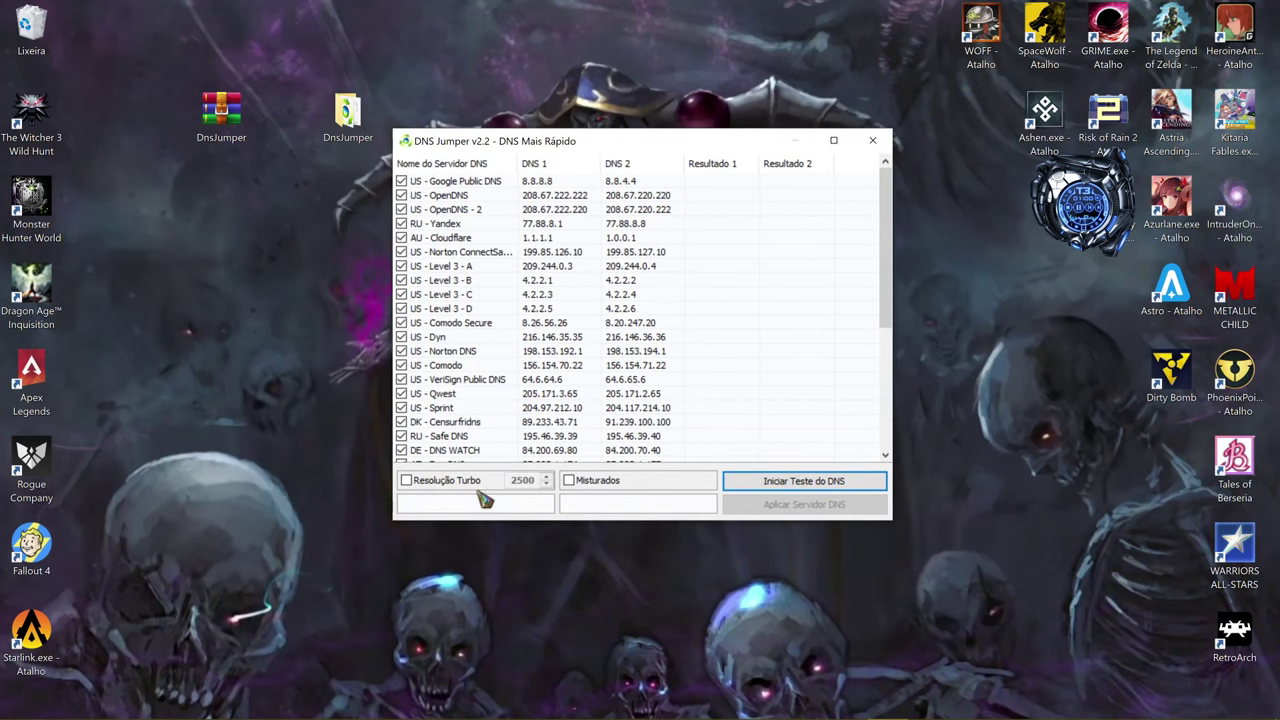
pyautogui.click(412, 482)
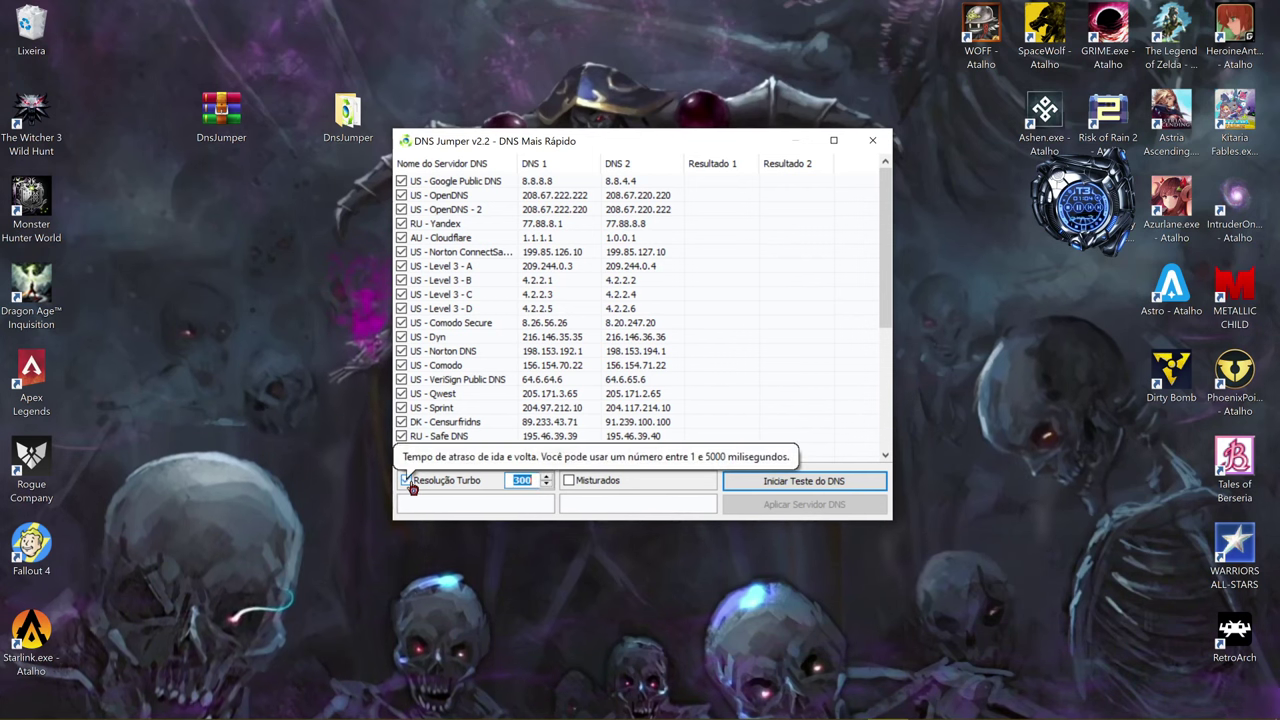
pyautogui.doubleClick(524, 484)
pyautogui.write('300')
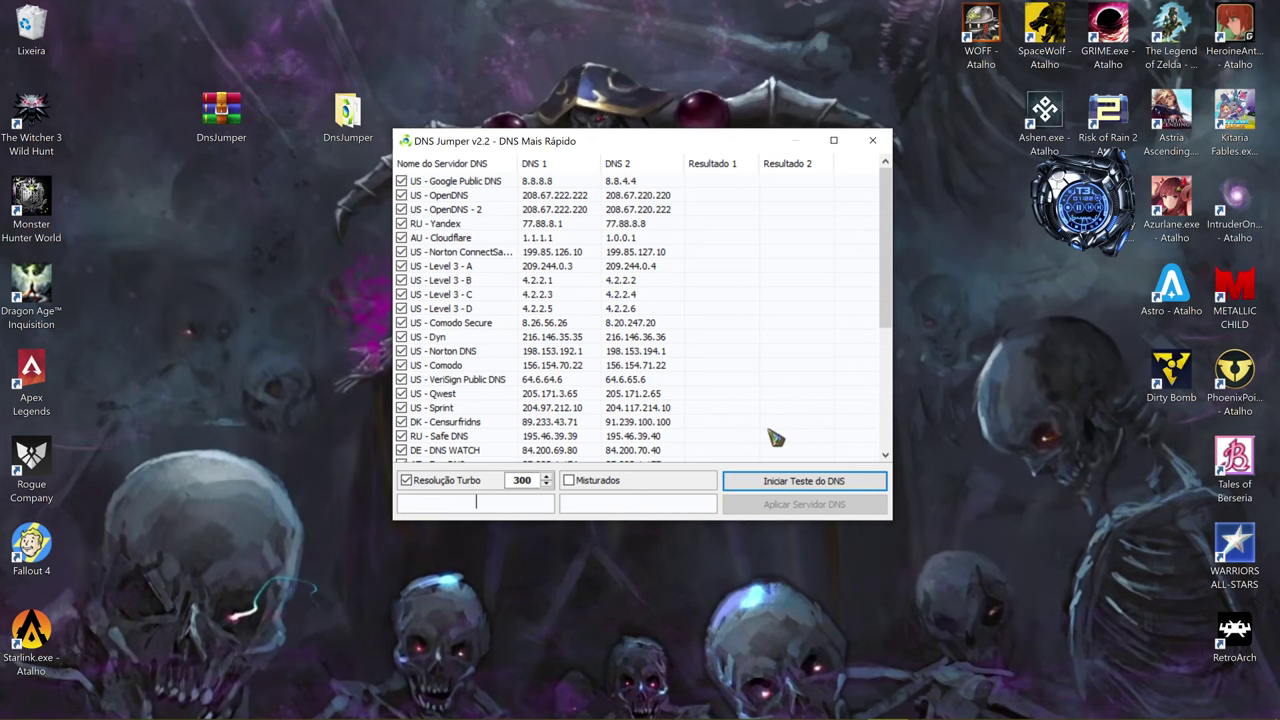
# - Run the DNS speed test, apply the AU - Cloudflare servers 1.1.1.1 and 1.0.0.1, and close the test window
pyautogui.click(771, 483)
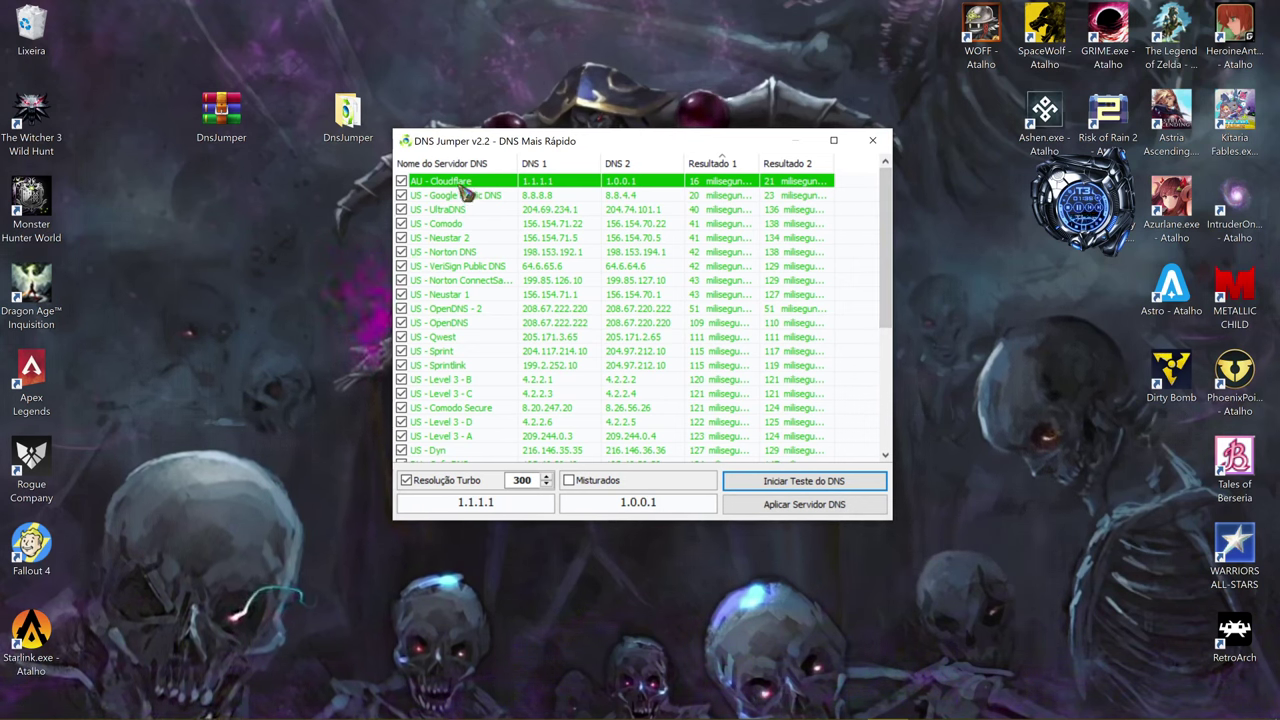
pyautogui.click(785, 510)
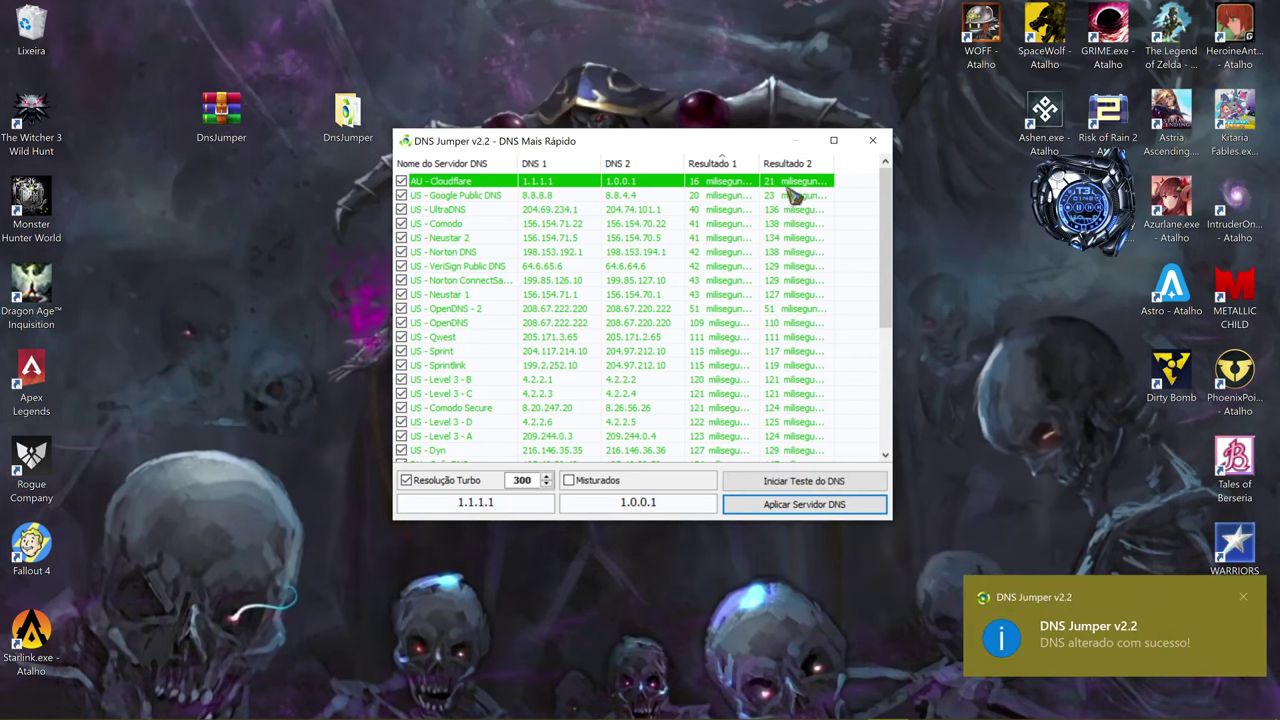
pyautogui.click(875, 152)
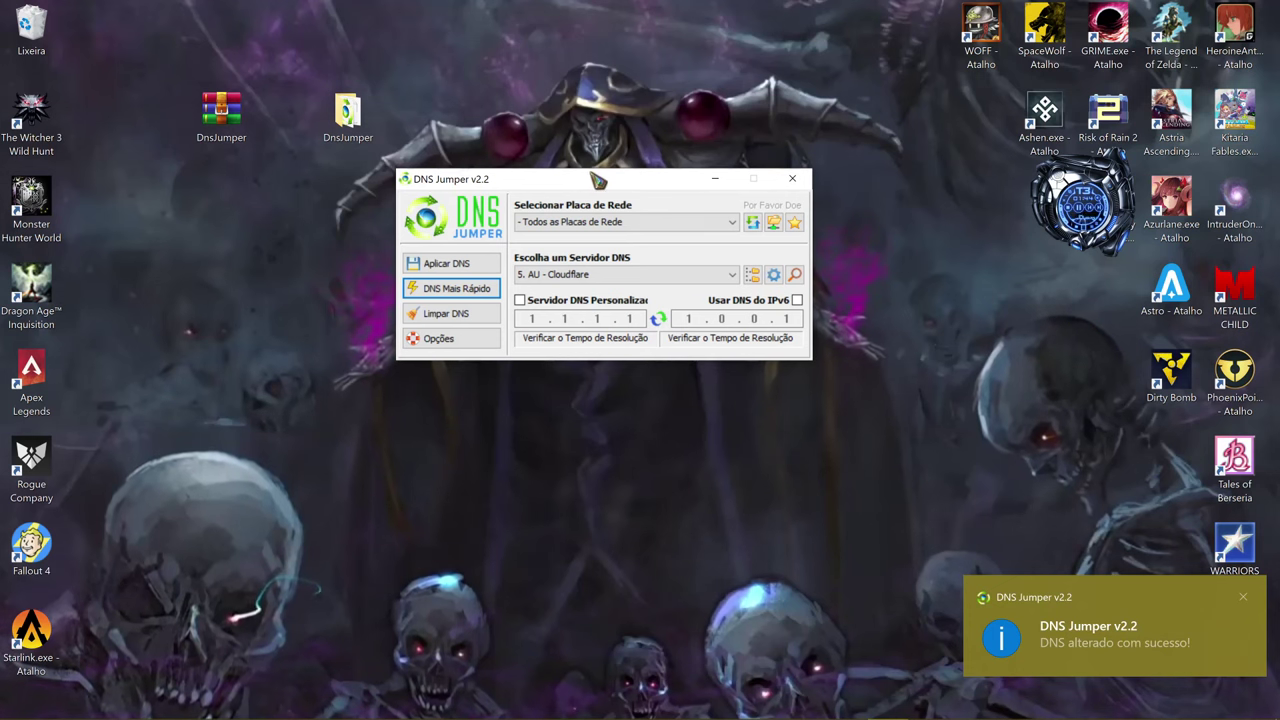
# - Browse the list of DNS servers offered for manual selection, keeping AU - Cloudflare selected
pyautogui.moveTo(592, 175); pyautogui.dragTo(628, 163)
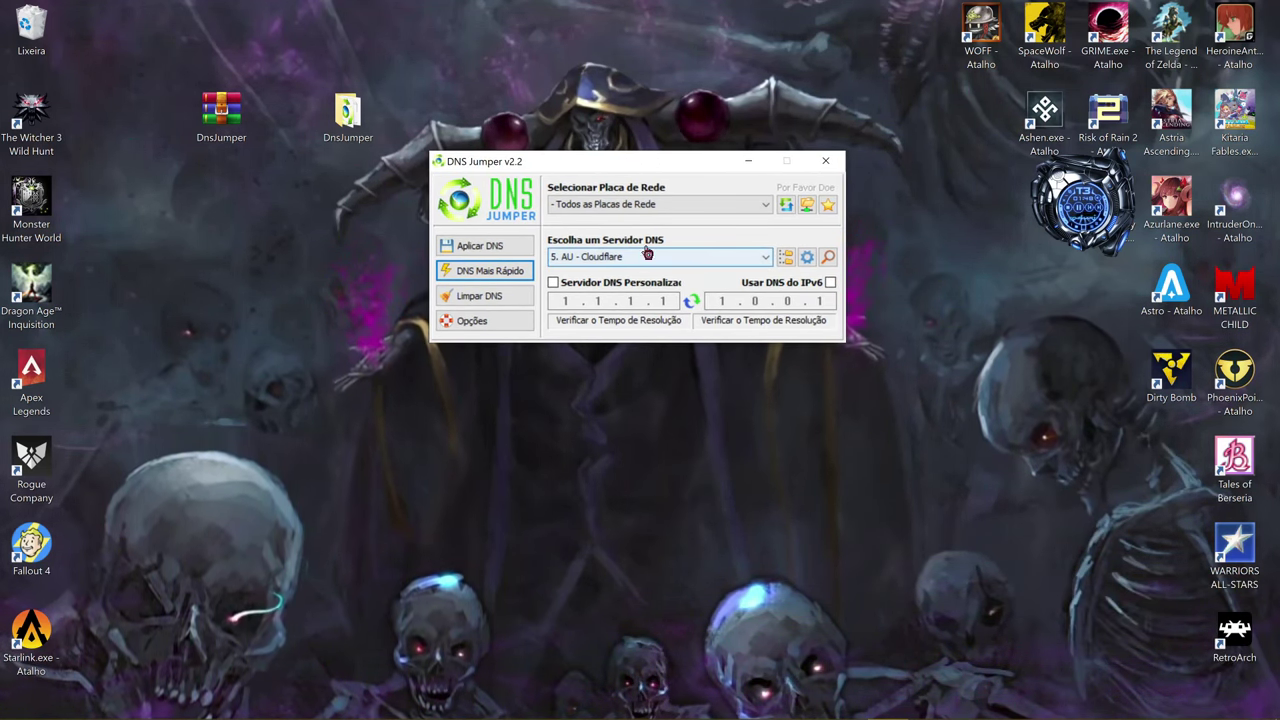
pyautogui.click(765, 258)
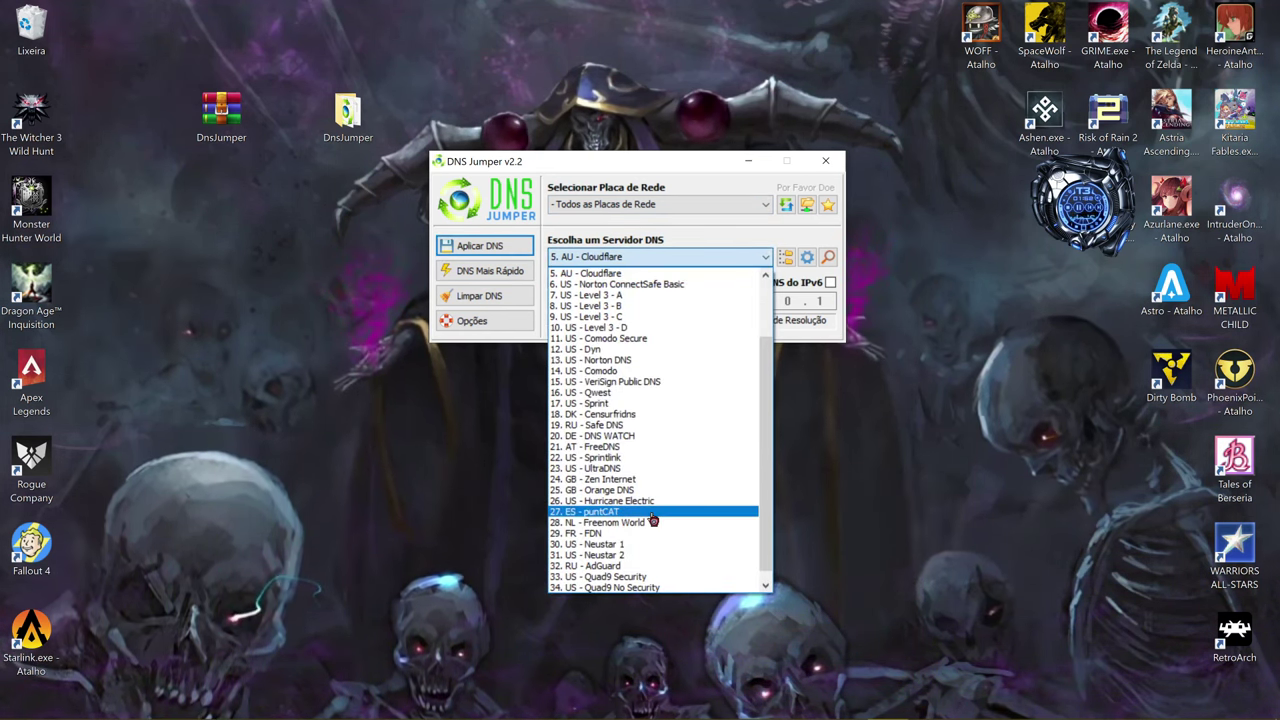
pyautogui.scroll(-1, 651, 580)
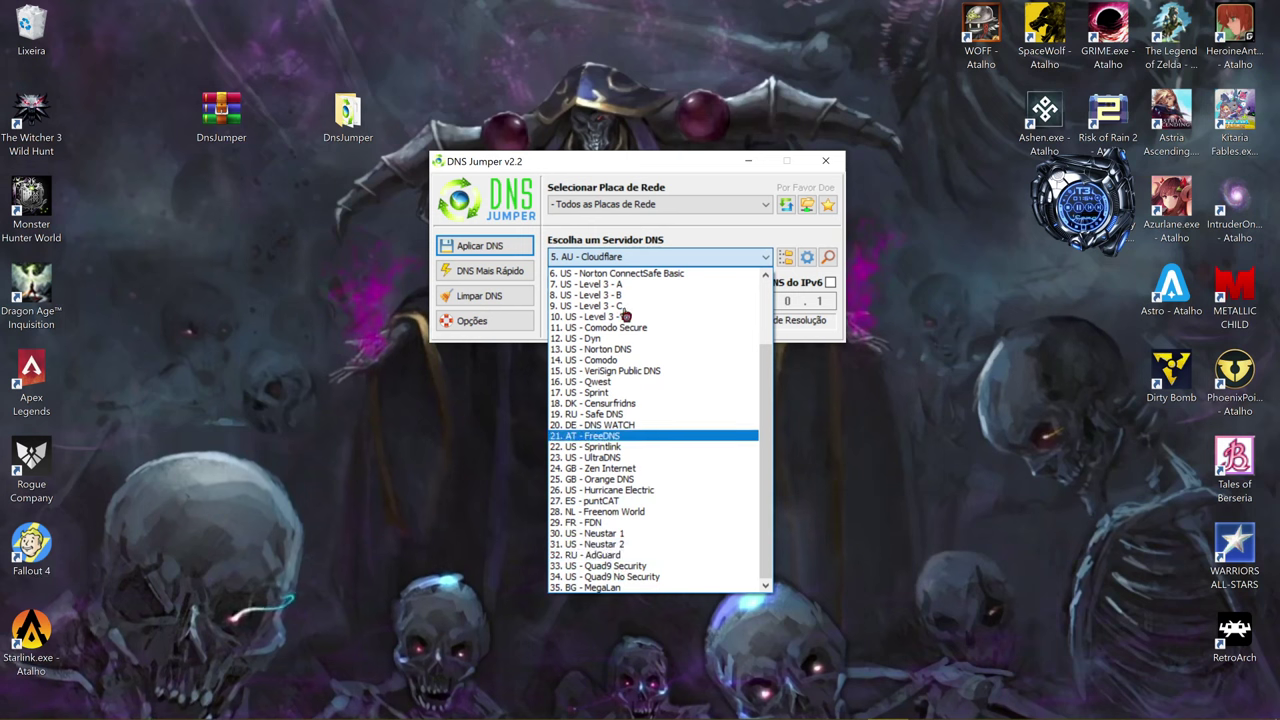
pyautogui.click(647, 256)
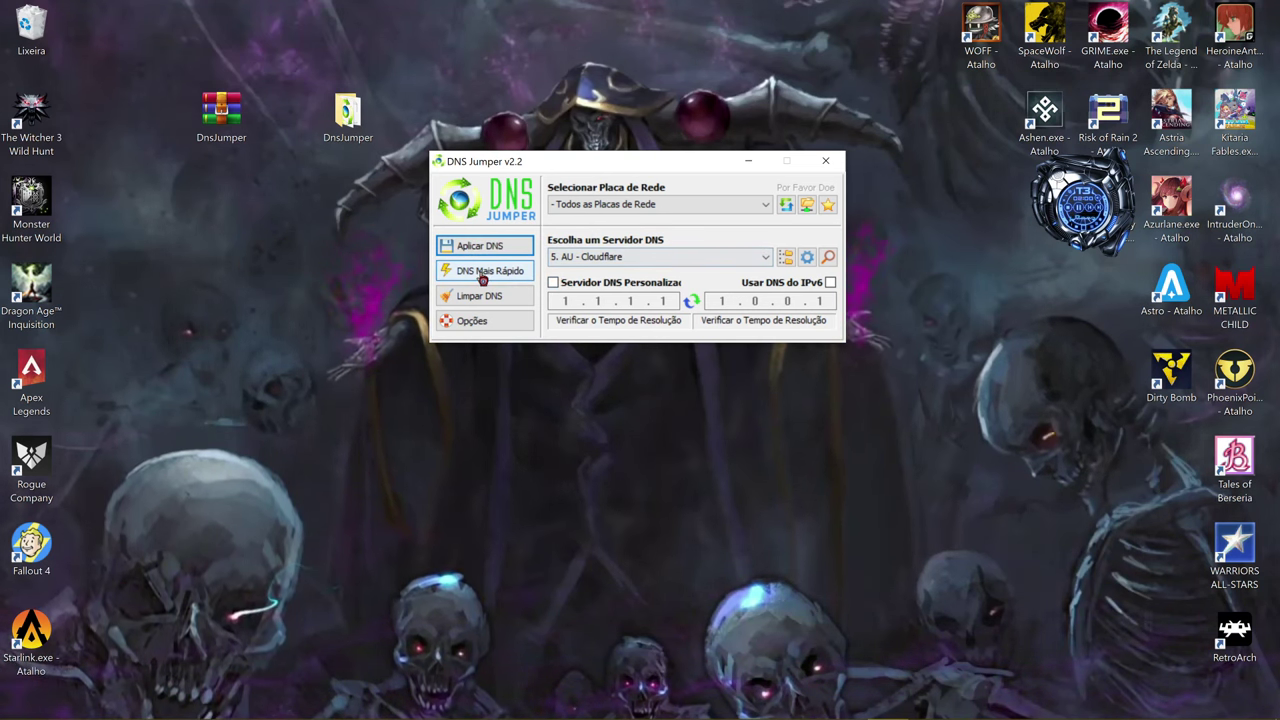
# - Clear the DNS cache again, reopen the fastest-DNS test, and run it on the listed servers
pyautogui.click(480, 296)
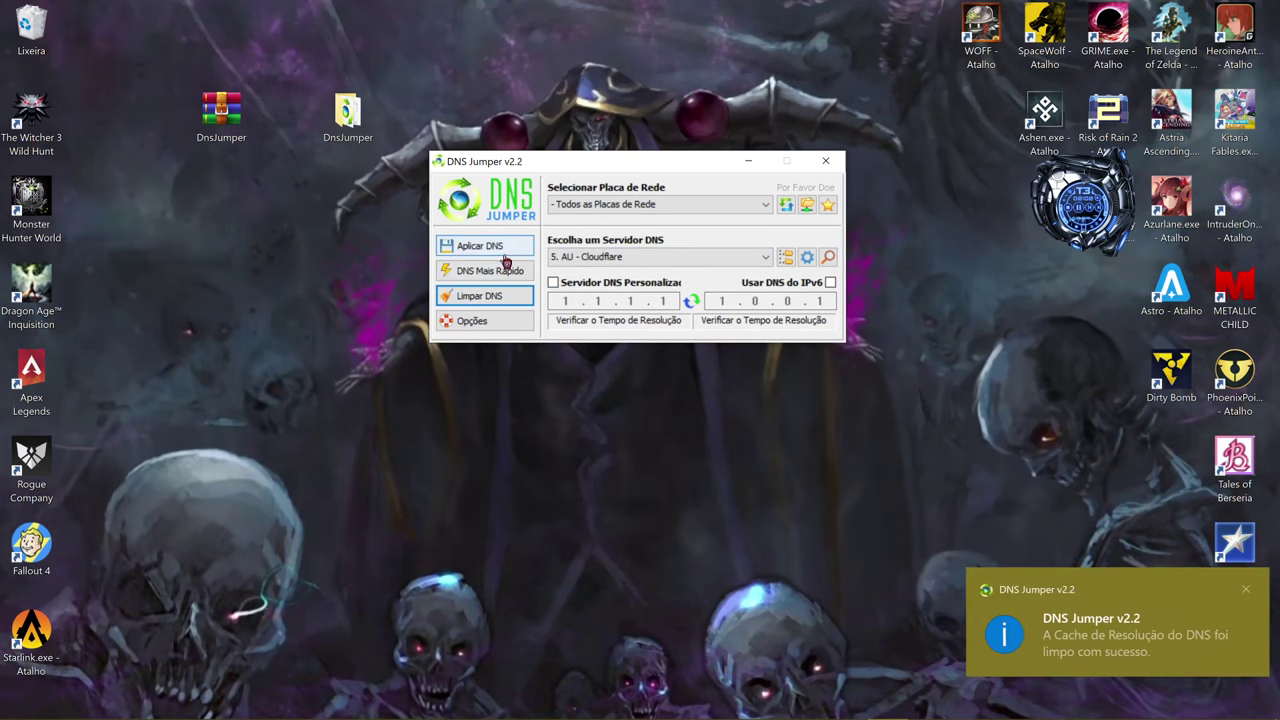
pyautogui.click(495, 269)
pyautogui.moveTo(575, 187); pyautogui.dragTo(564, 141)
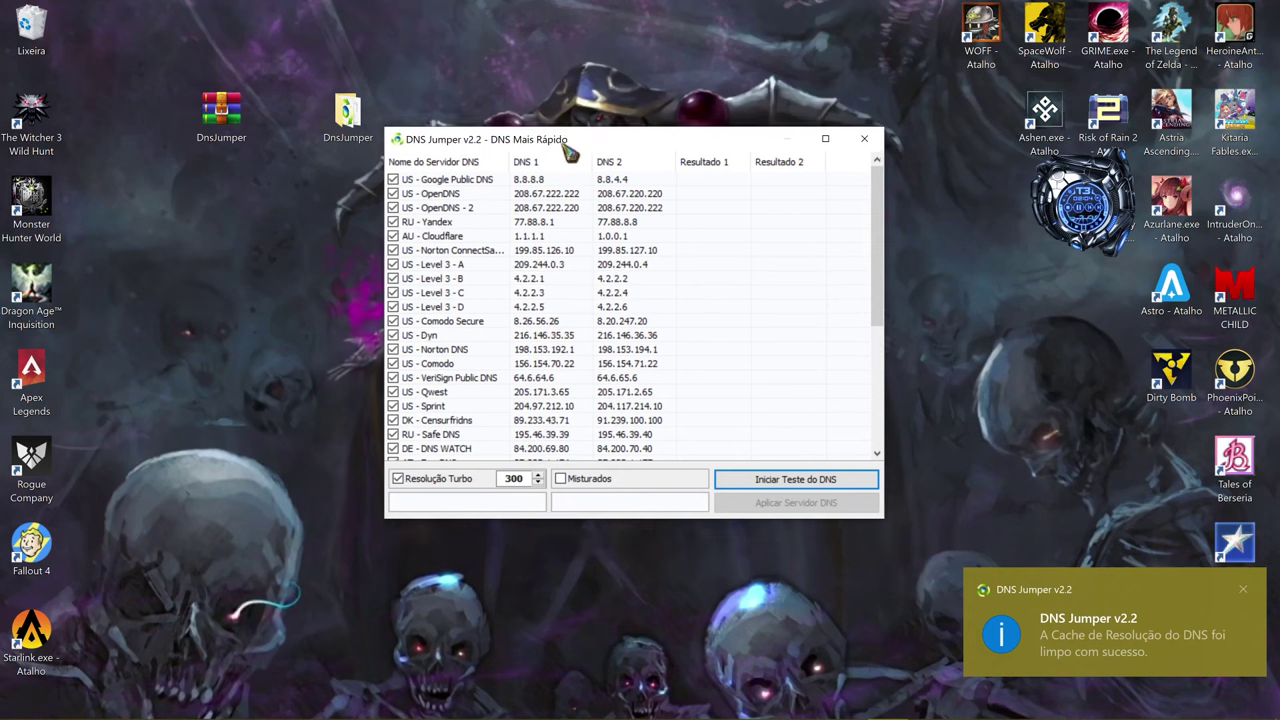
pyautogui.click(776, 477)
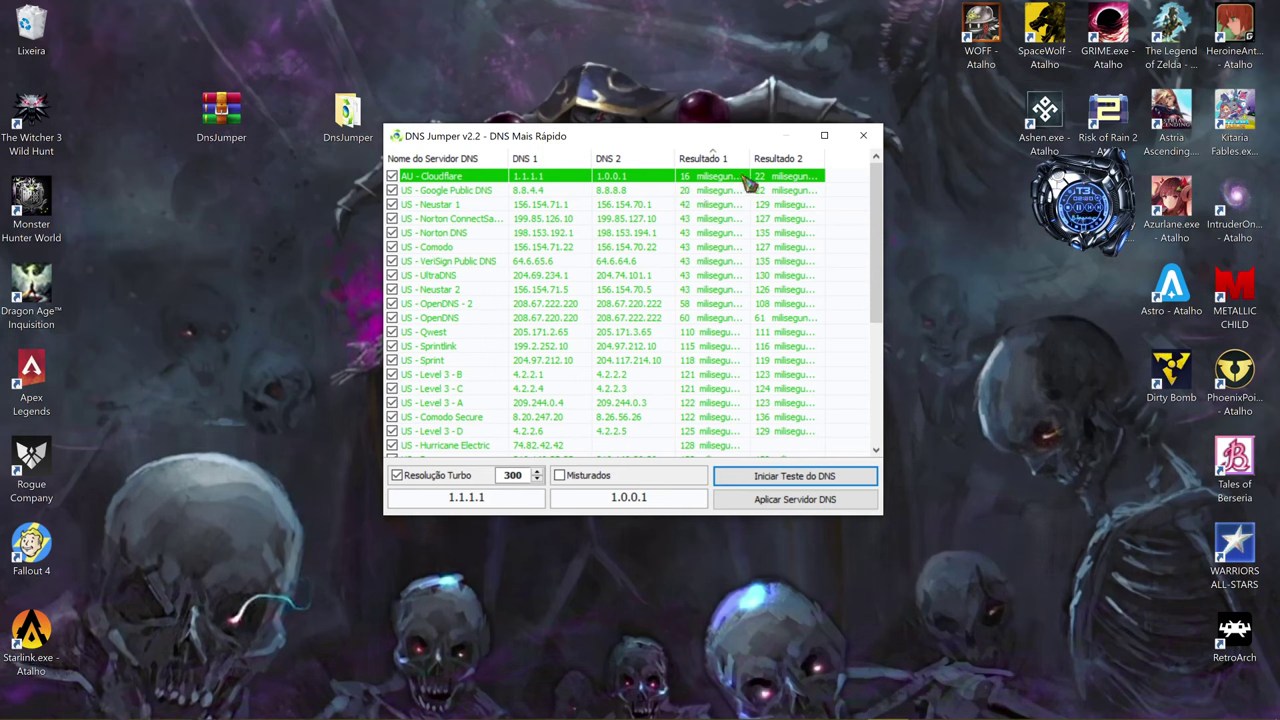
# - Repeat the DNS speed test, apply the US - Google Public DNS servers 8.8.8.8 and 8.8.4.4, and close the test window
pyautogui.click(772, 478)
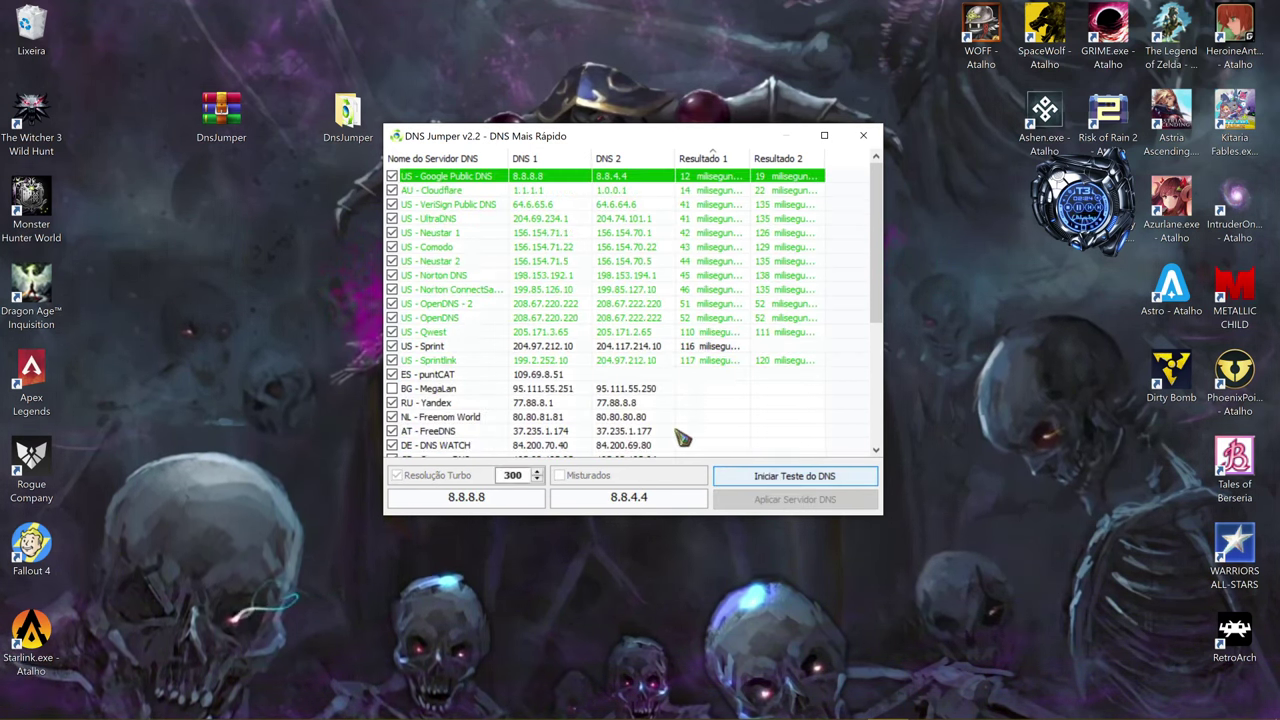
pyautogui.click(790, 478)
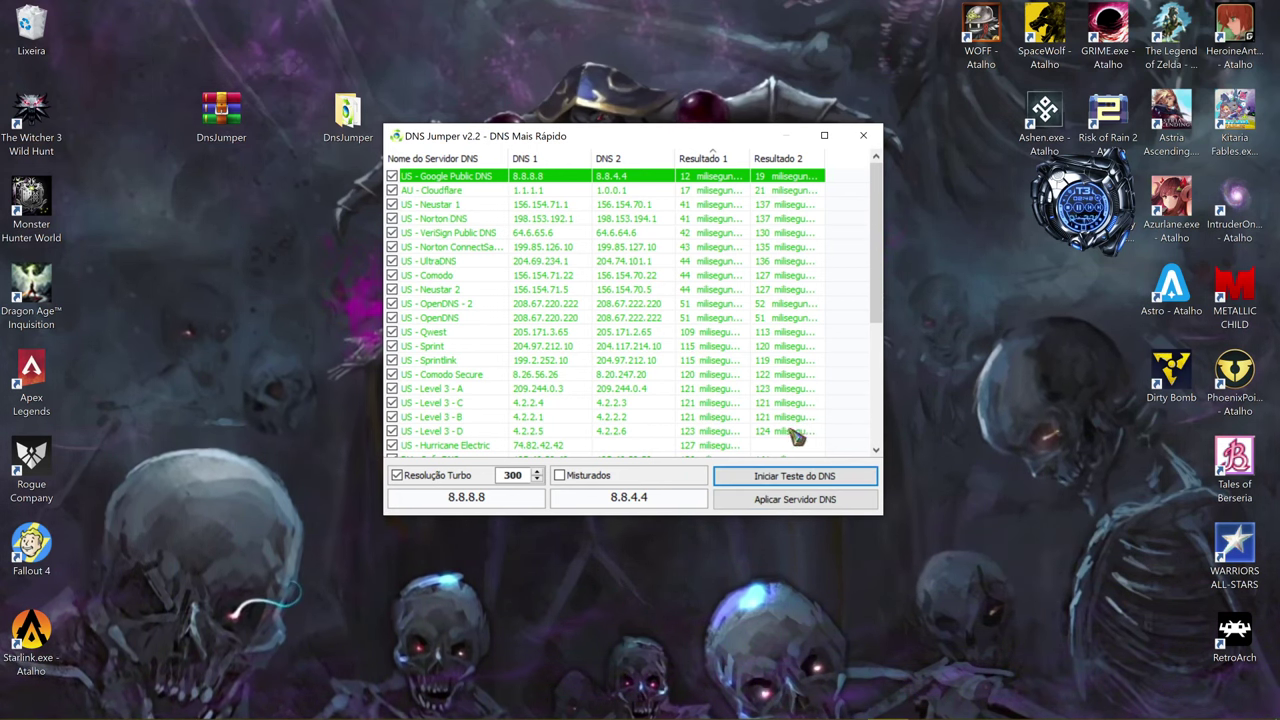
pyautogui.click(785, 500)
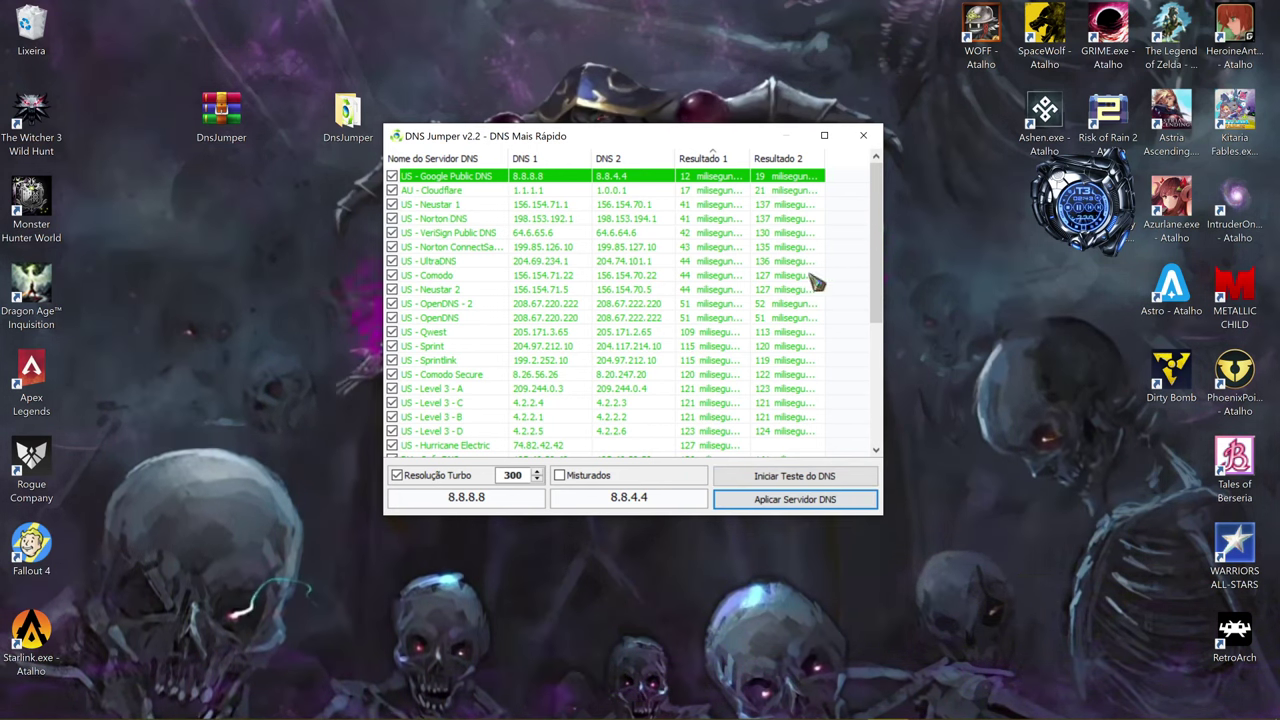
pyautogui.click(863, 135)
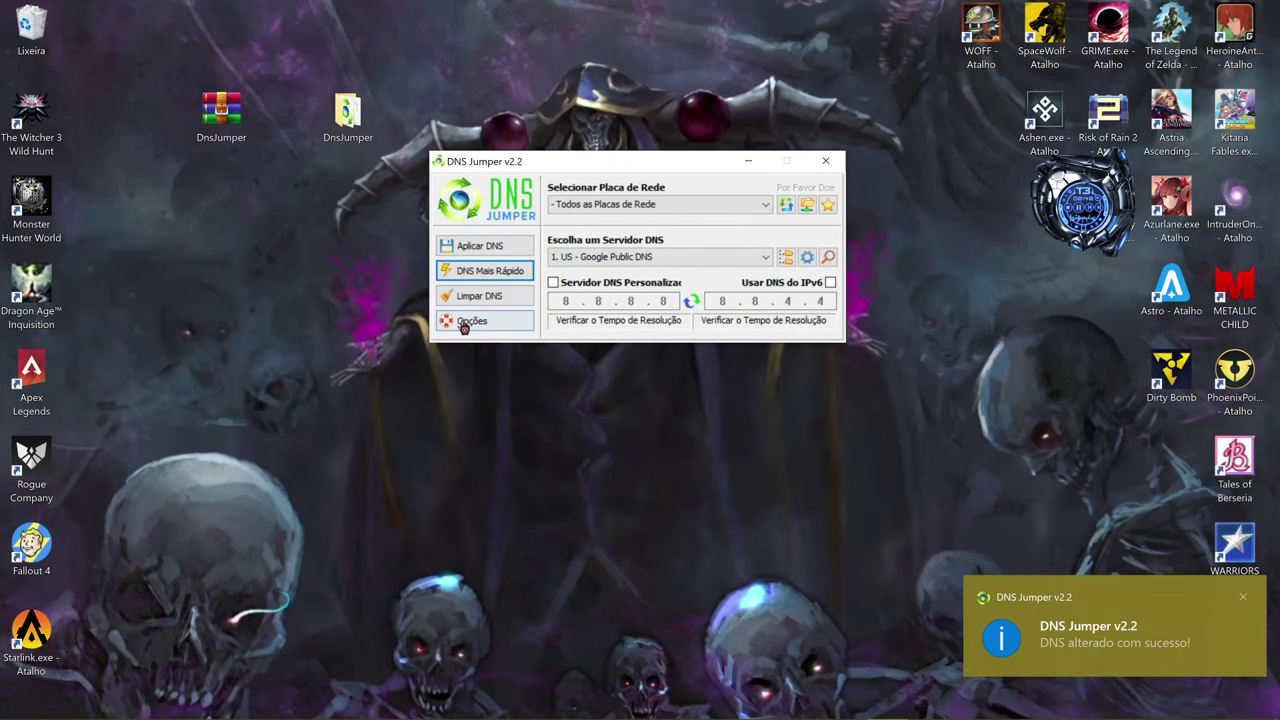
# - View the available DNS Jumper options, dismiss them without choosing any, and close the program
pyautogui.click(463, 325)
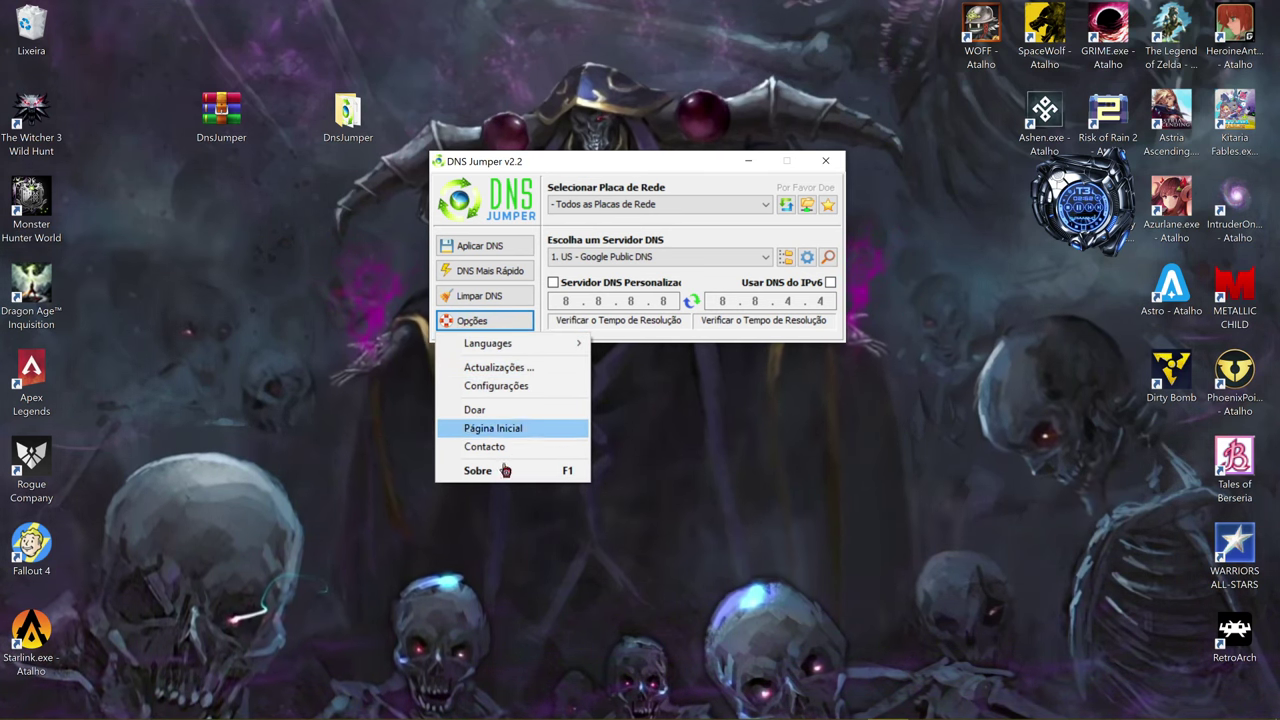
pyautogui.click(348, 115)
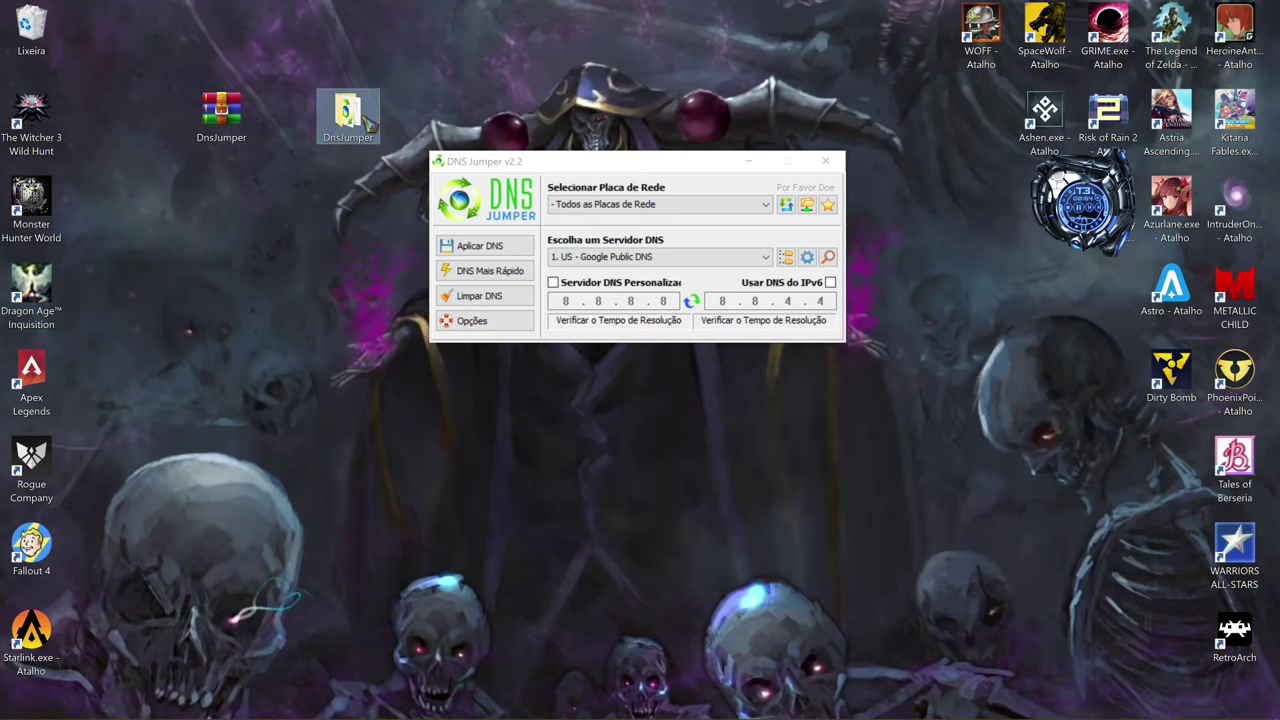
pyautogui.click(825, 161)
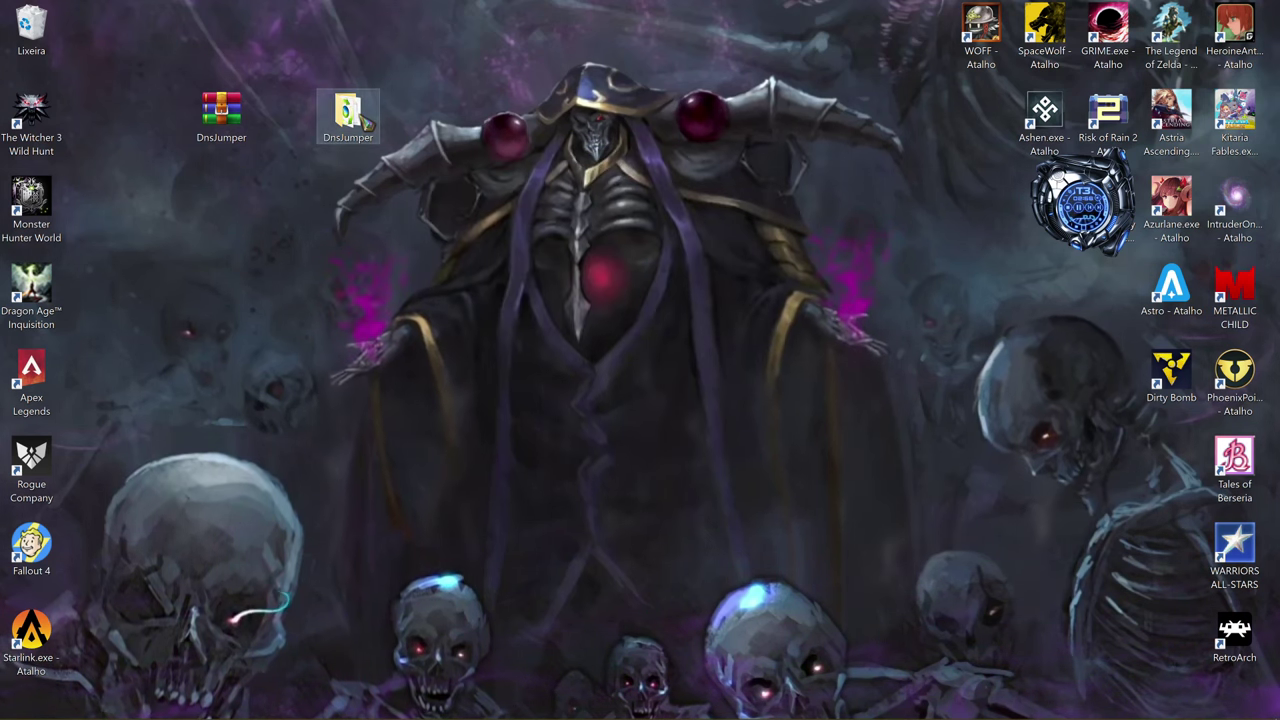
# - Reopen the DnsJumper folder to look at its files, move its desktop icon beside Lixeira, and close the folder window
pyautogui.doubleClick(348, 115)
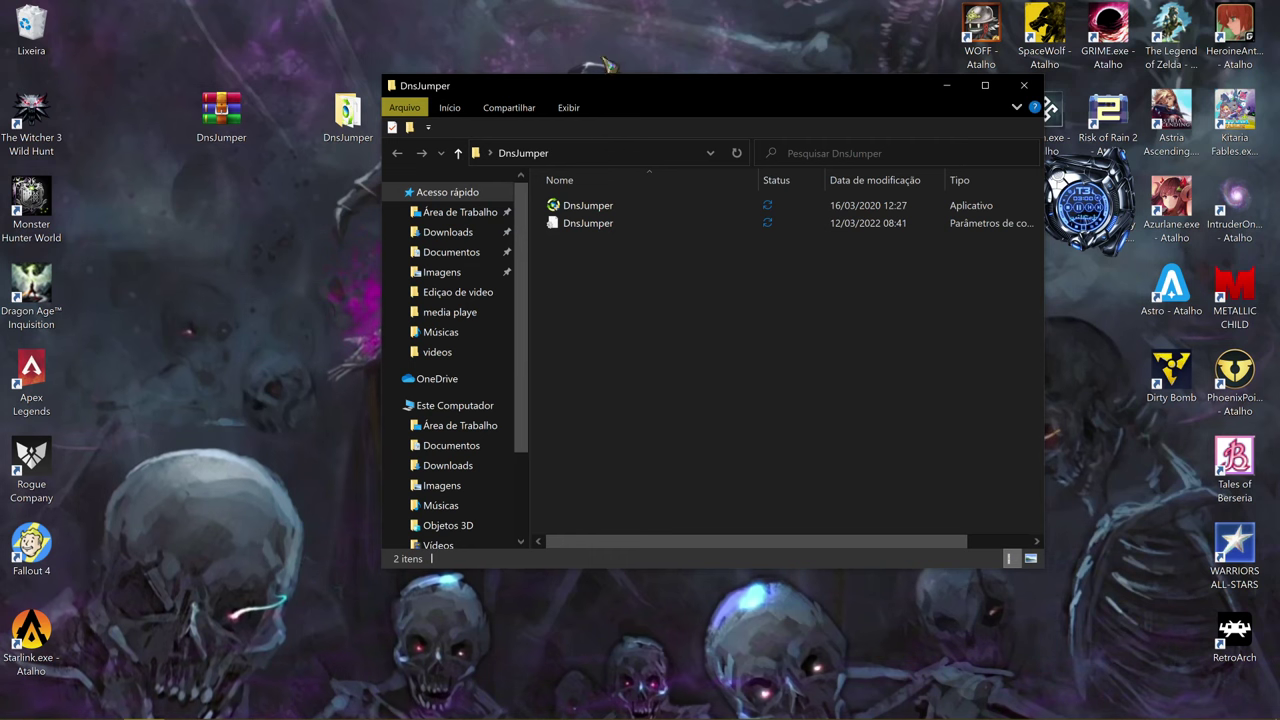
pyautogui.moveTo(672, 96); pyautogui.dragTo(672, 136)
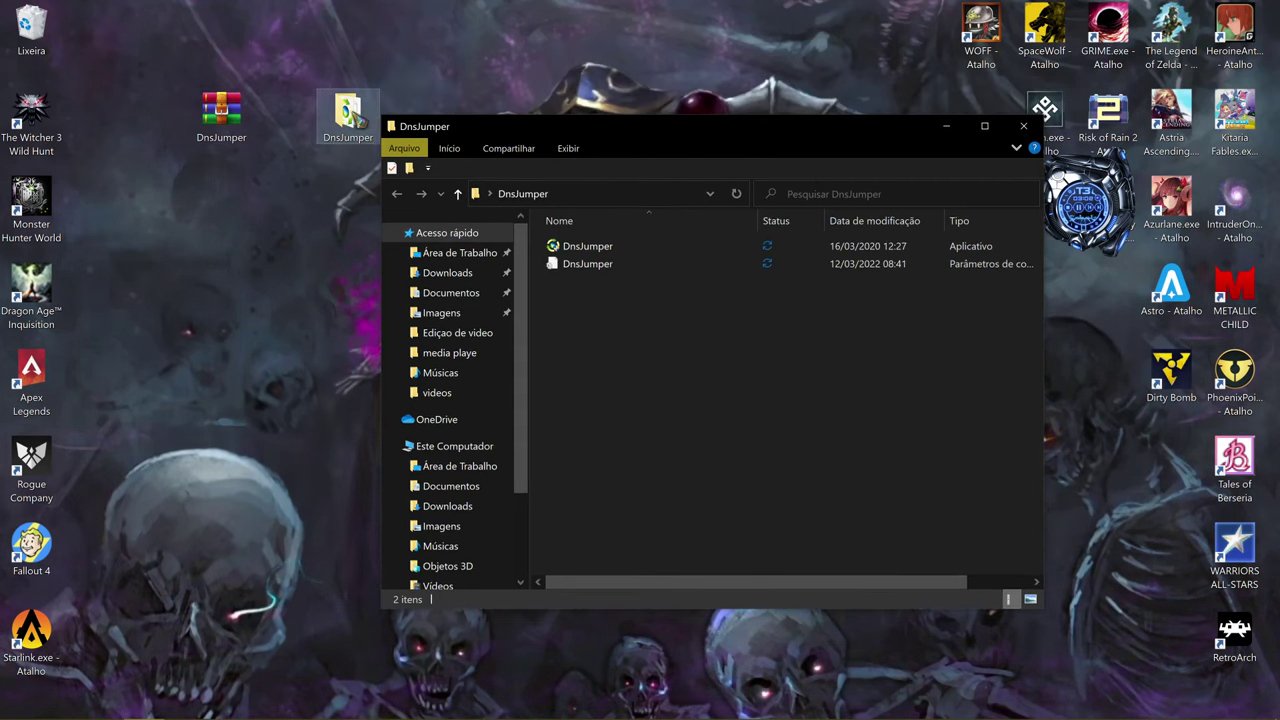
pyautogui.moveTo(348, 115); pyautogui.dragTo(168, 36)
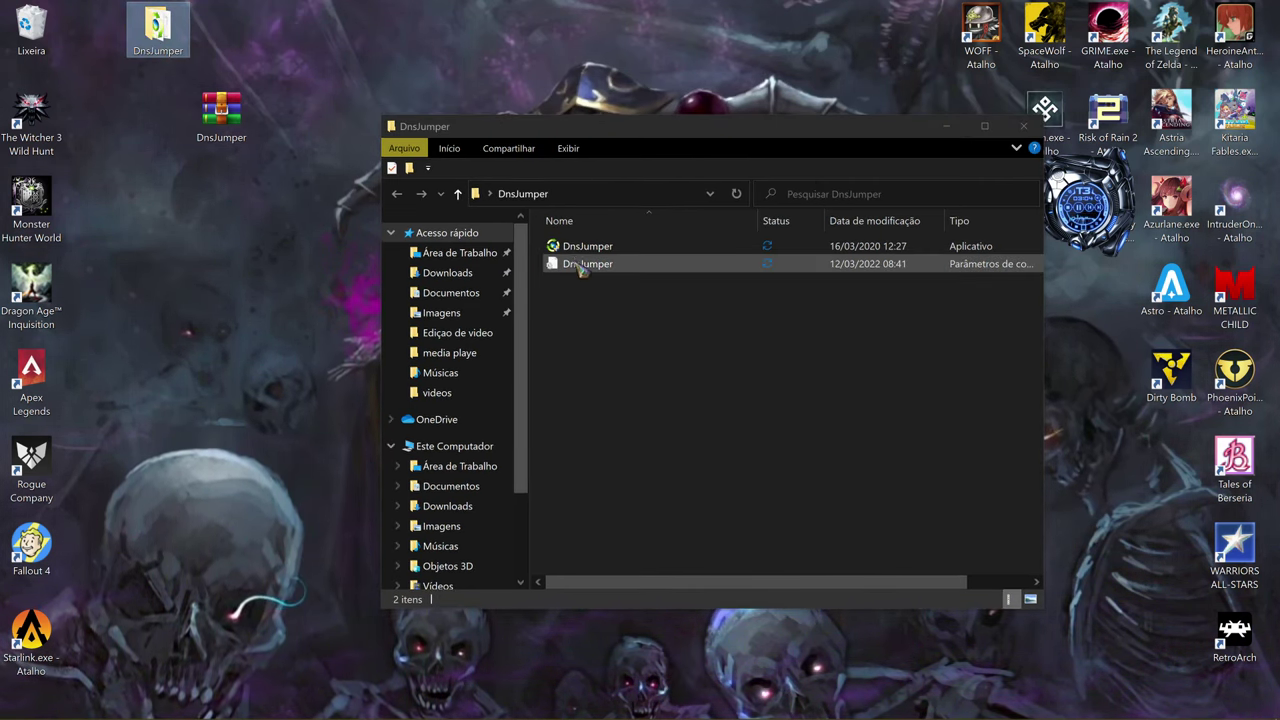
pyautogui.click(1022, 127)
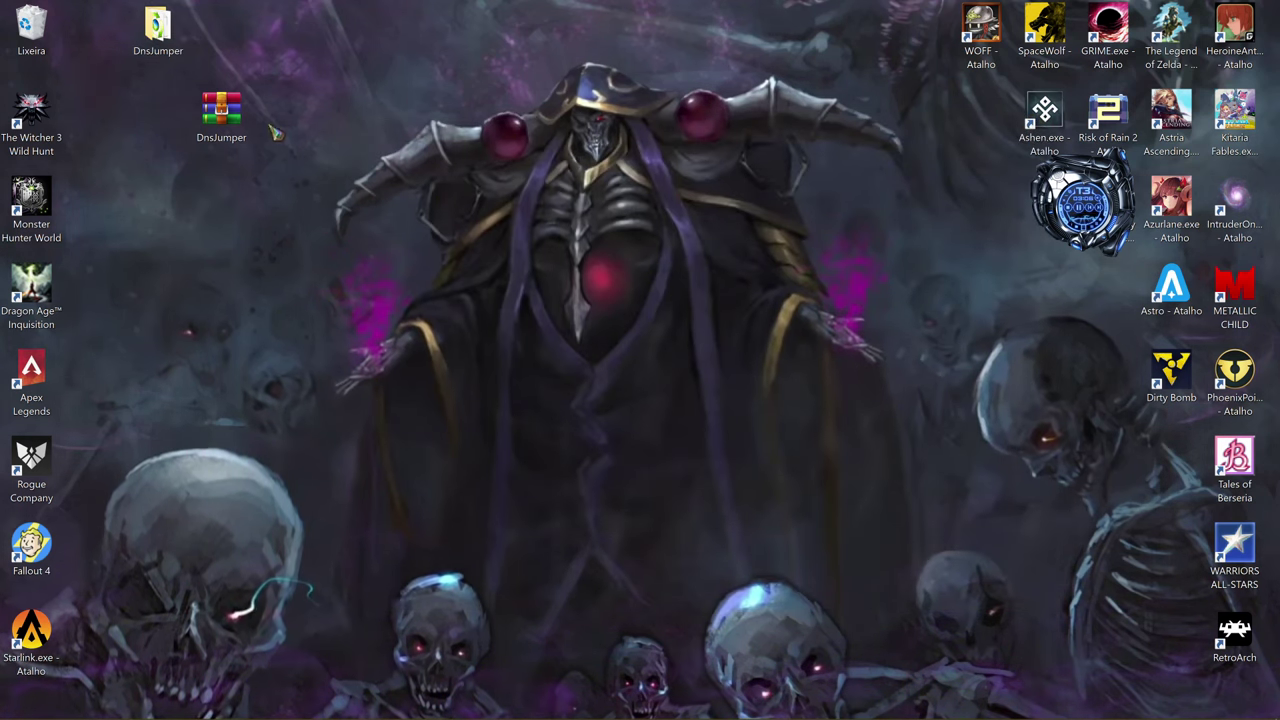
# - Arrange the DnsJumper archive and folder icons side by side on the desktop, next to The Witcher 3 shortcut
pyautogui.moveTo(222, 112); pyautogui.dragTo(159, 112)
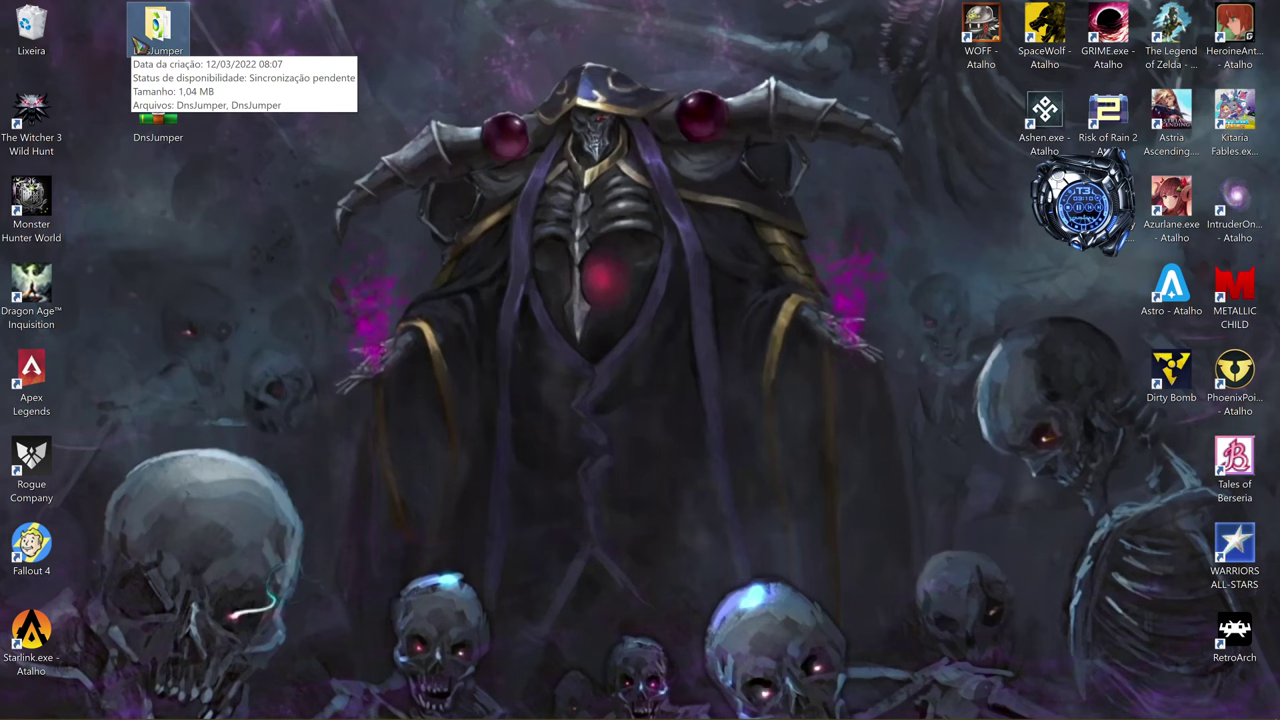
pyautogui.moveTo(138, 45); pyautogui.dragTo(205, 128)
pyautogui.click(922, 207)
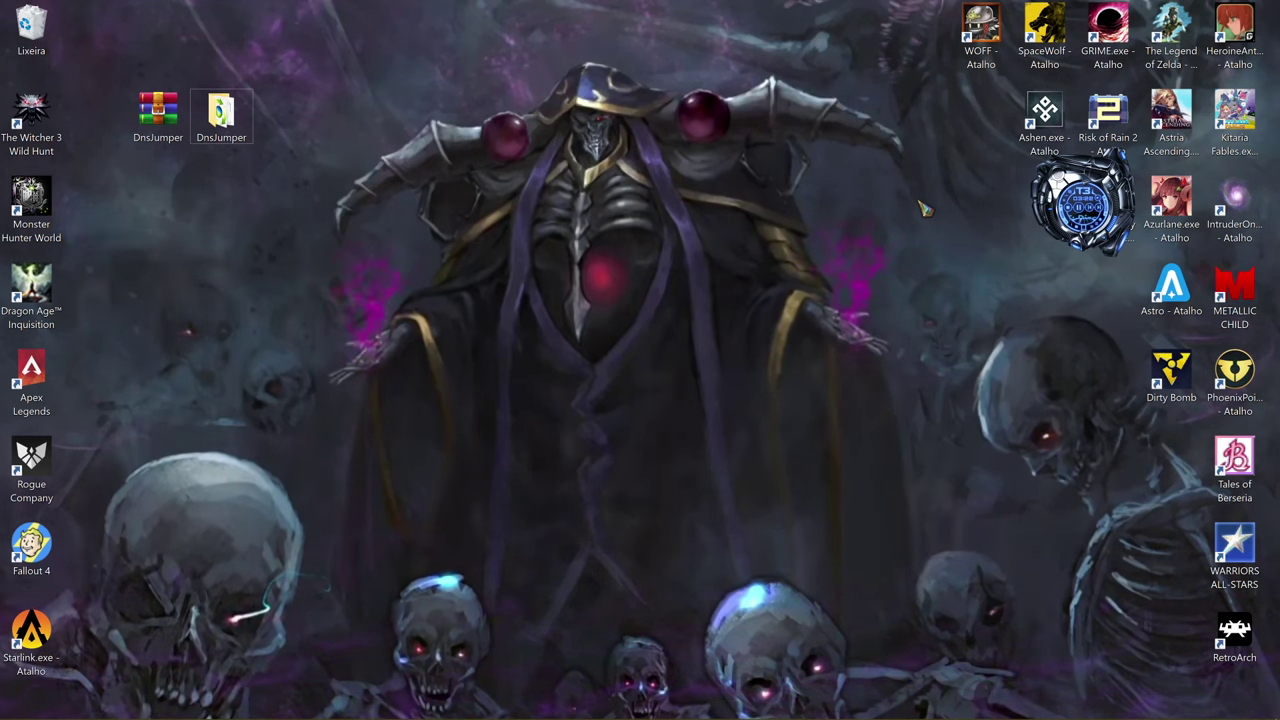
pyautogui.rightClick(925, 208)
pyautogui.click(945, 249)
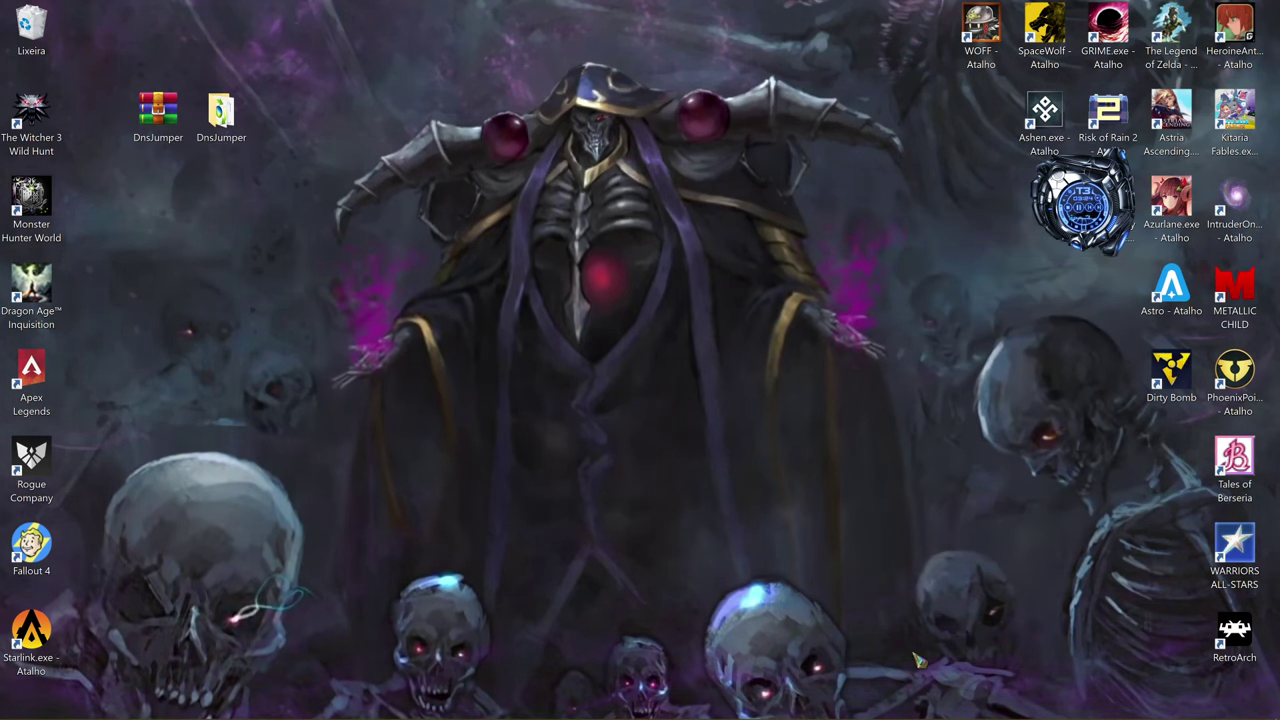
pyautogui.moveTo(845, 712)
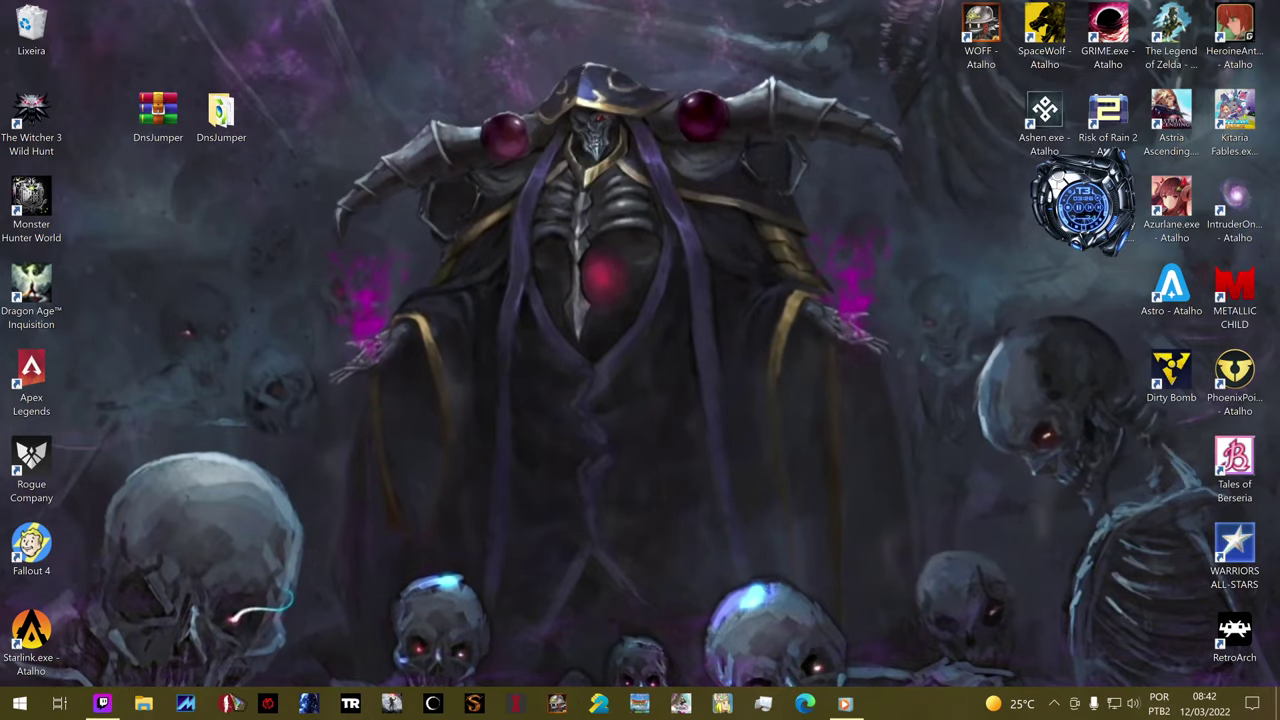
pyautogui.click(845, 703)
pyautogui.click(529, 529)
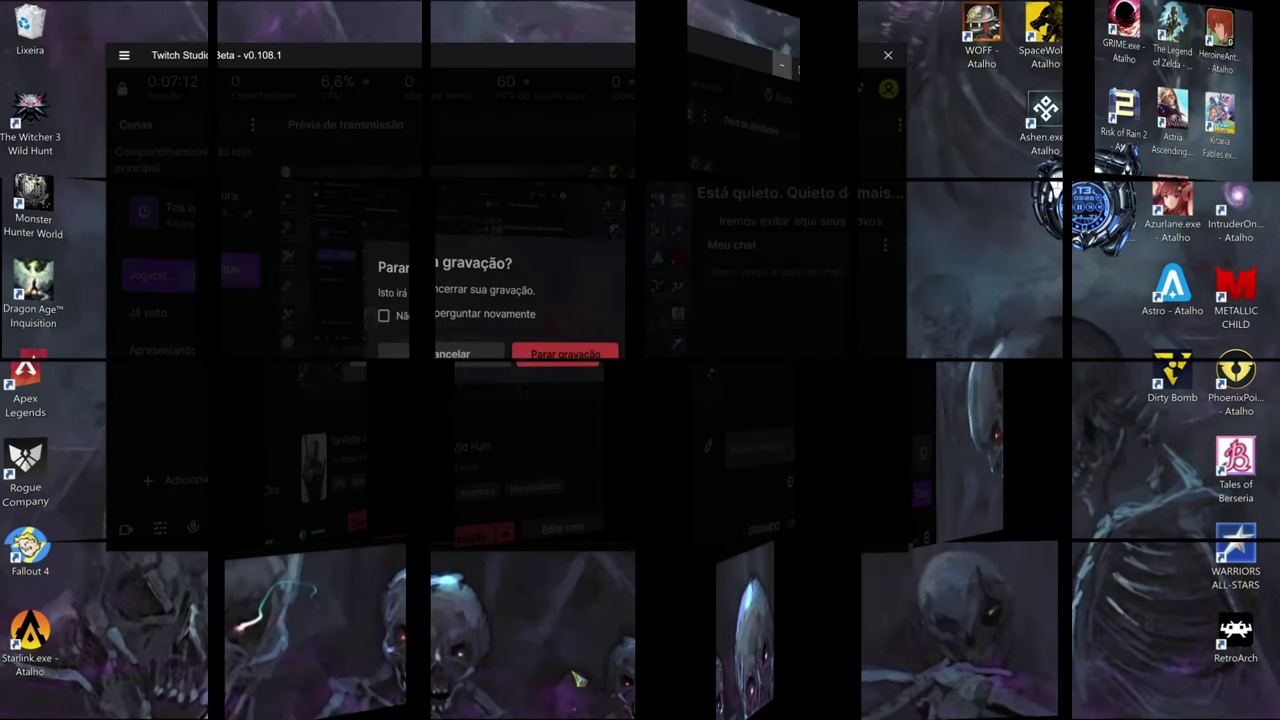